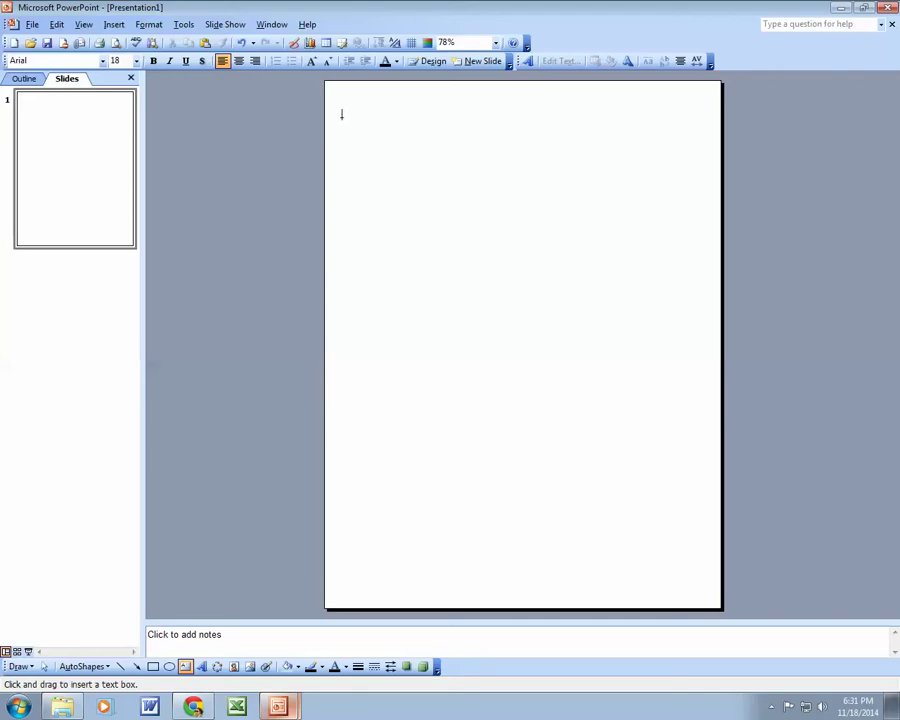
# - Add a wide text box at the page's upper left reading "But thanks be to God! He gives us the victory through our Lord Jesus Christ 1 Corinthians 15:57"
pyautogui.click(344, 113)
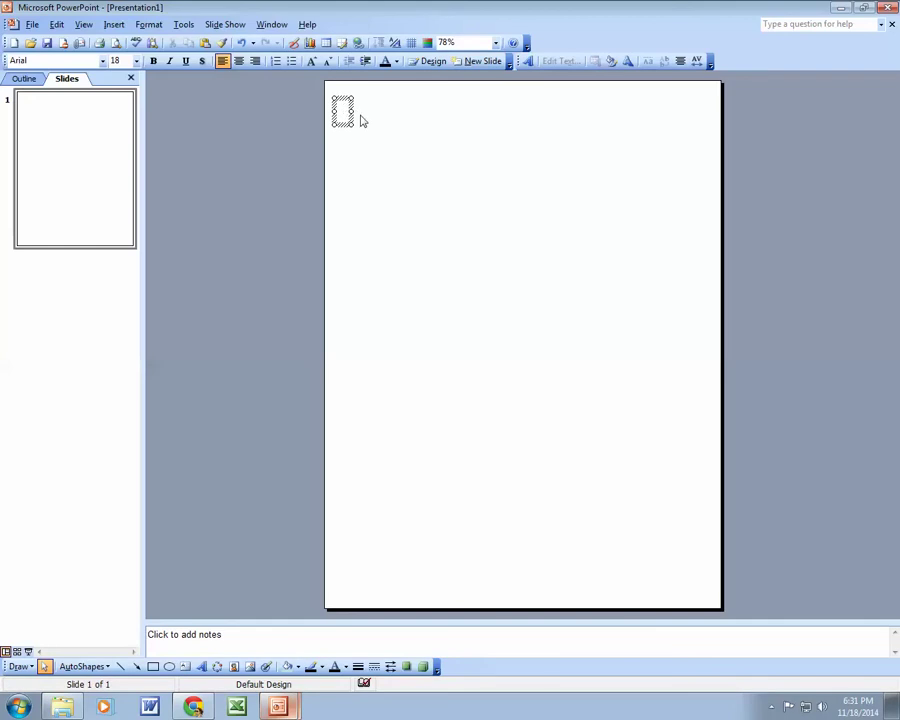
pyautogui.write('Bul')
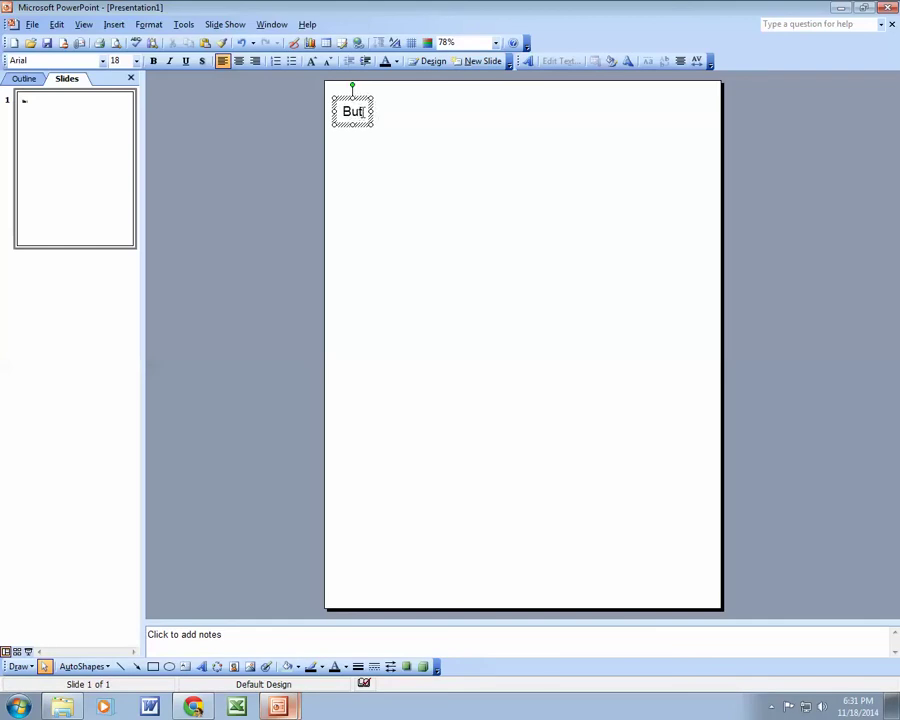
pyautogui.click(372, 111)
pyautogui.moveTo(372, 111); pyautogui.dragTo(659, 112)
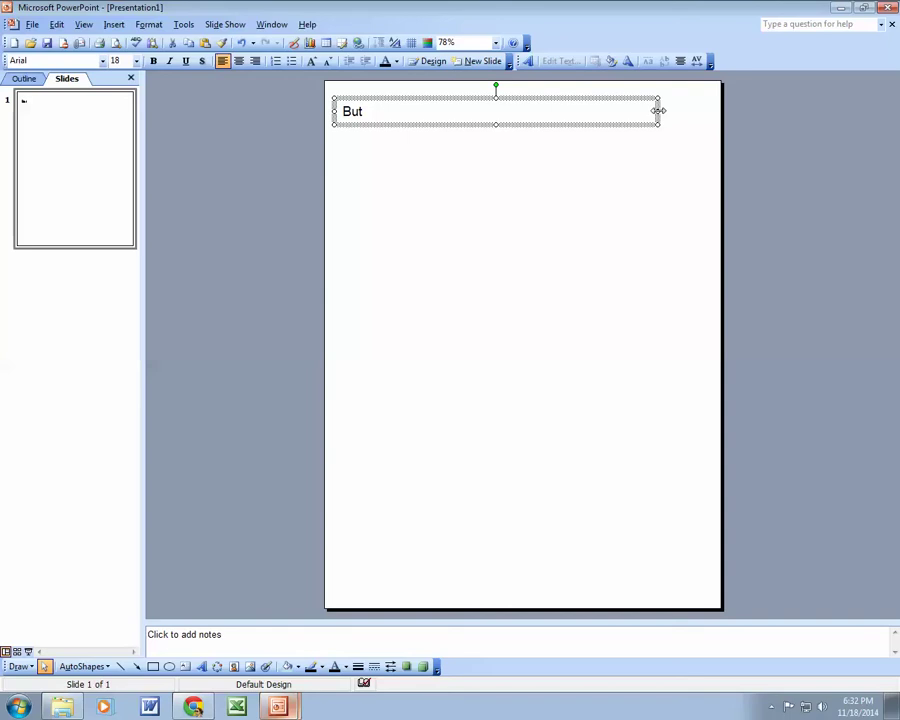
pyautogui.click(368, 110)
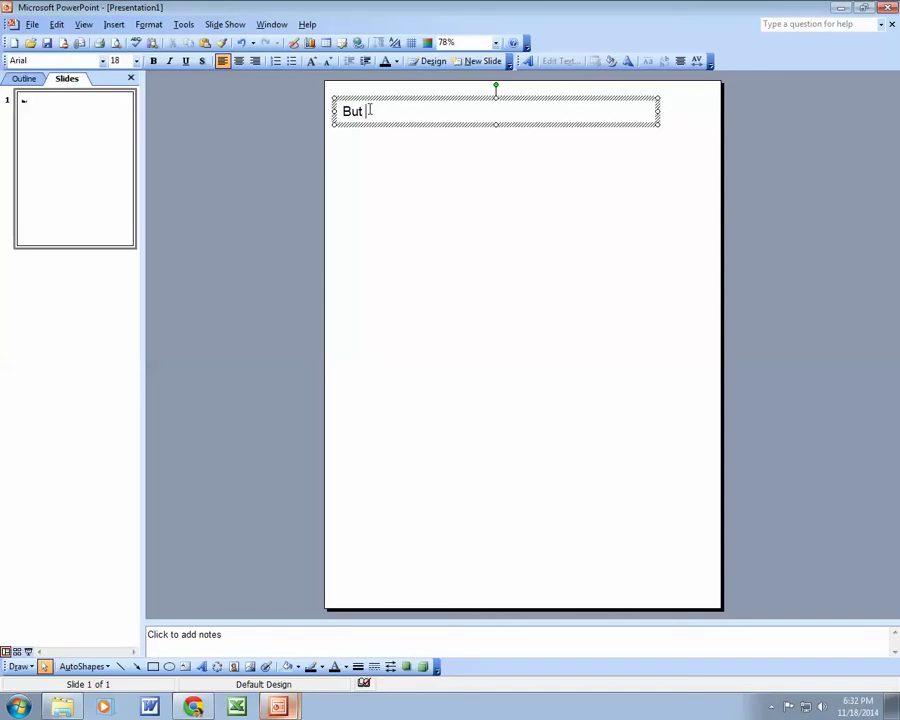
pyautogui.write('thanks be to God! He gives us the victory through our Lord Jesus Christ 1 Corinthians 15:57')
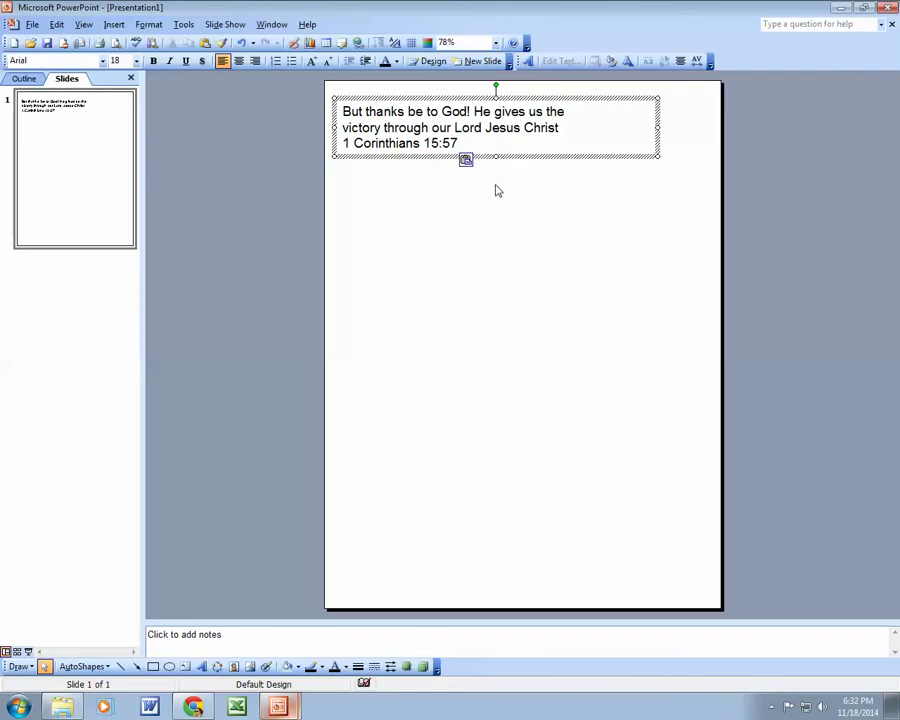
pyautogui.click(466, 209)
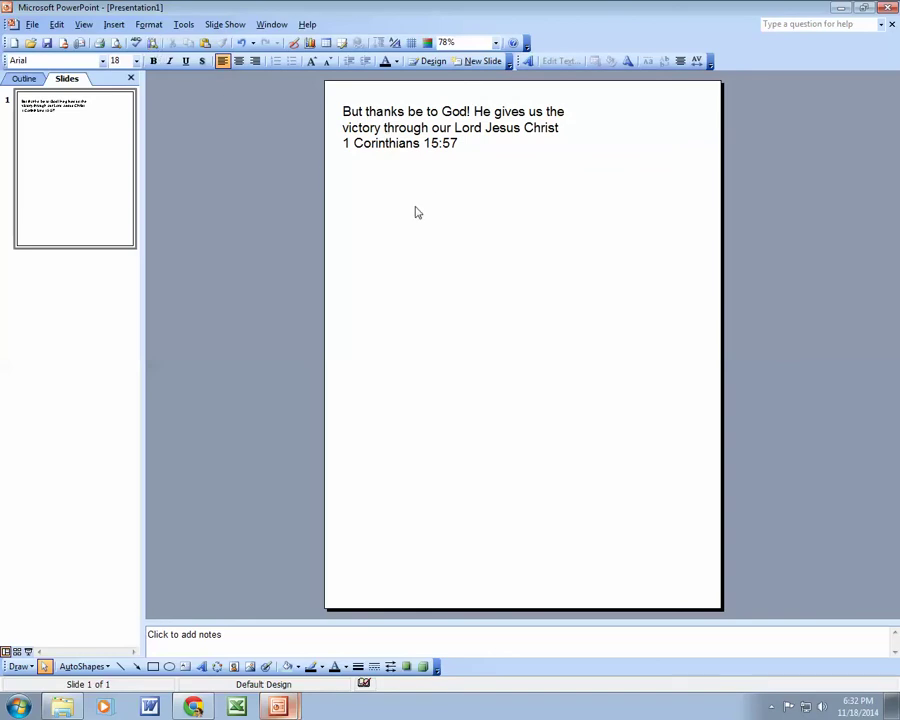
# - Add a text box reading "5th" in the page's upper-right corner, level with the verse's first line
pyautogui.click(112, 26)
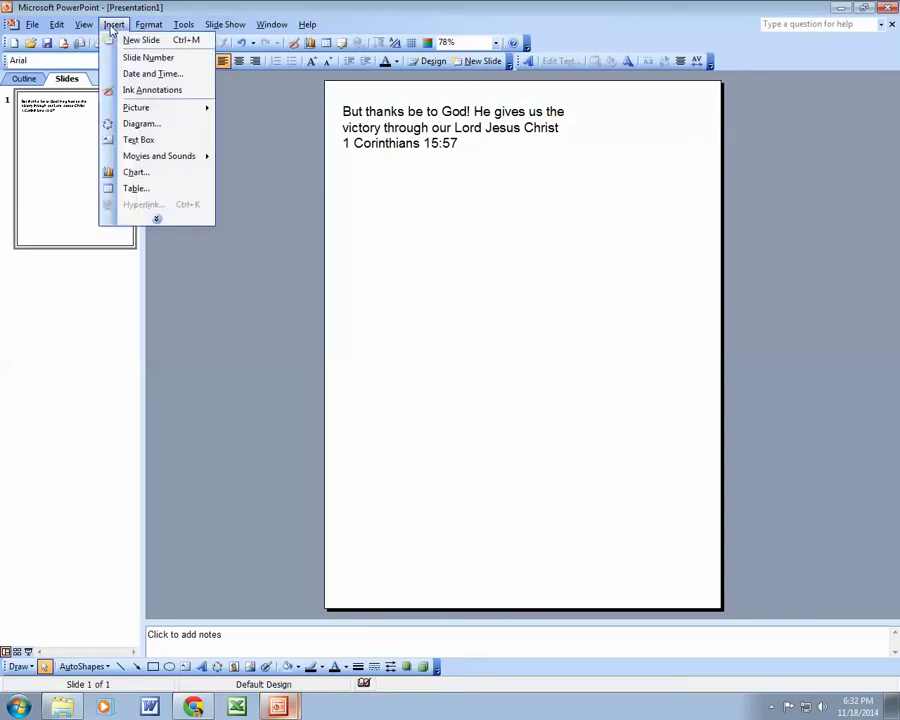
pyautogui.click(138, 140)
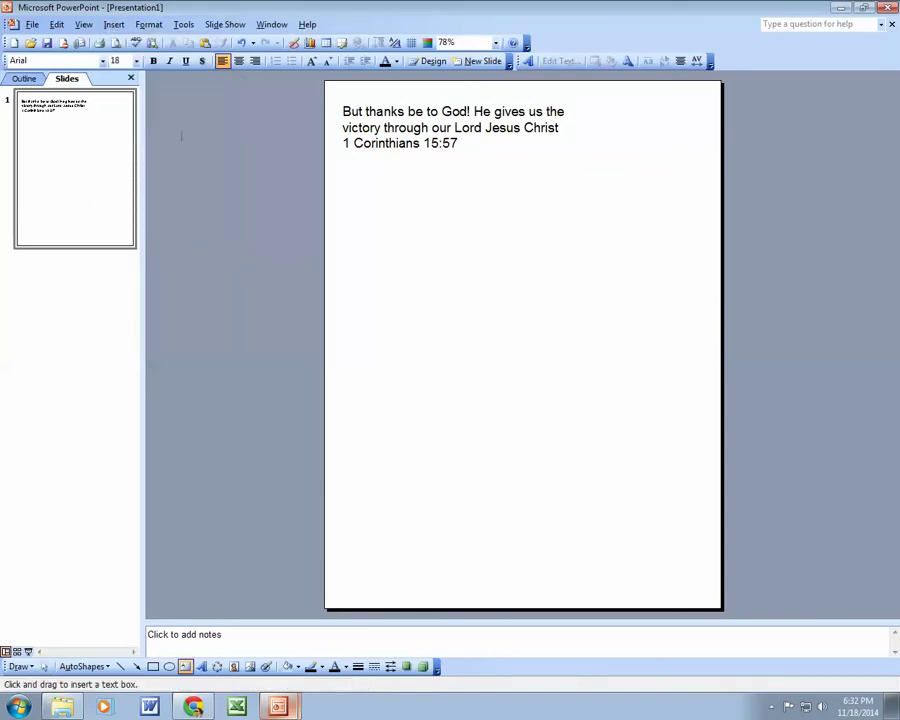
pyautogui.click(665, 115)
pyautogui.write('5th')
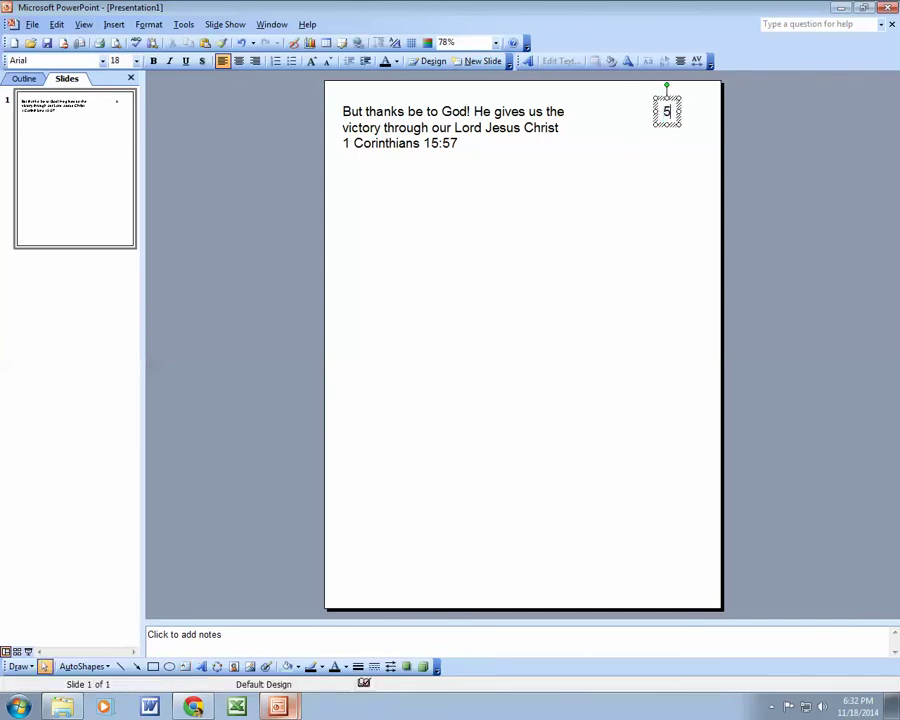
pyautogui.click(651, 180)
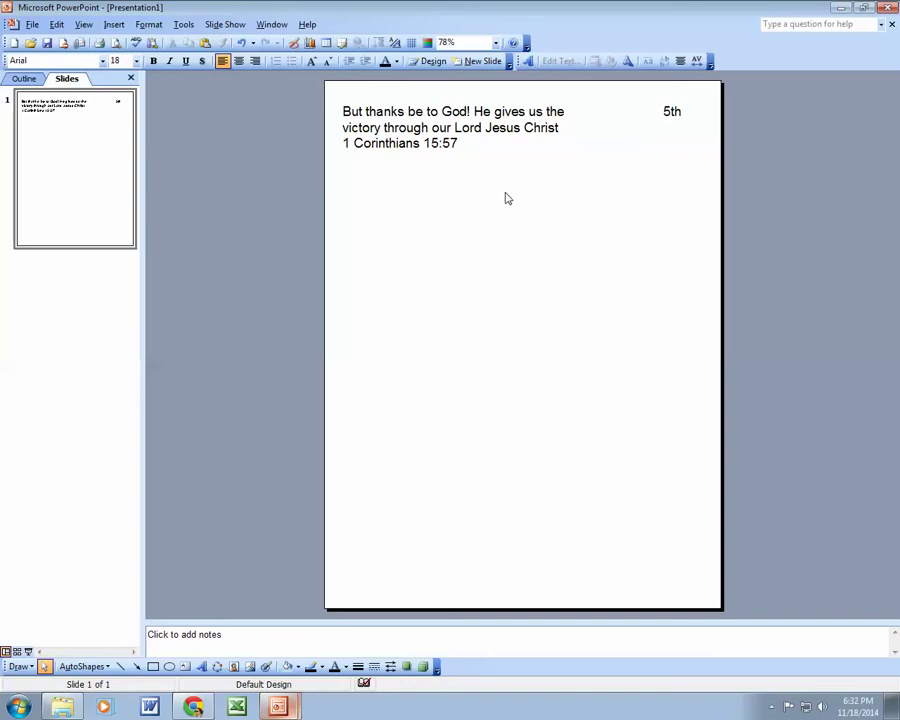
# - Add a text box with the acrostic subject's name in the lower middle of the page and reposition it slightly higher and nearer the centre
pyautogui.click(57, 26)
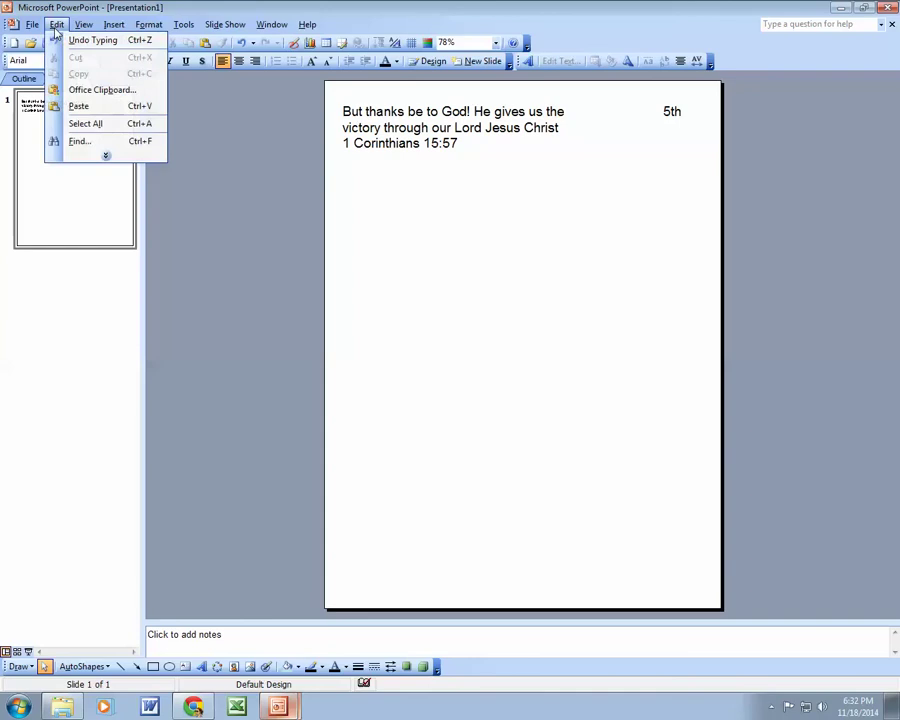
pyautogui.moveTo(108, 28)
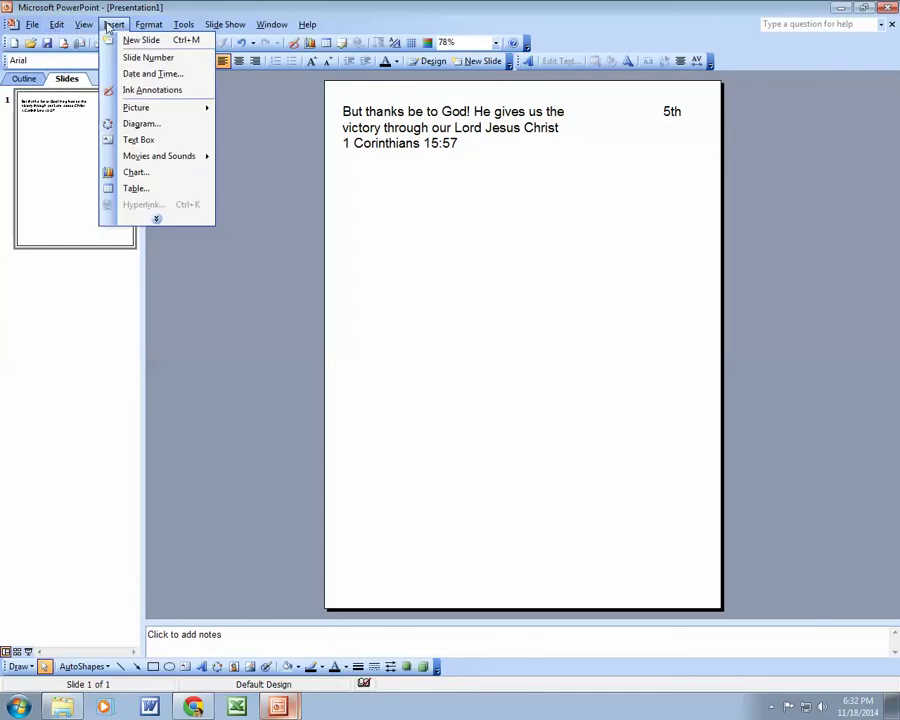
pyautogui.click(106, 140)
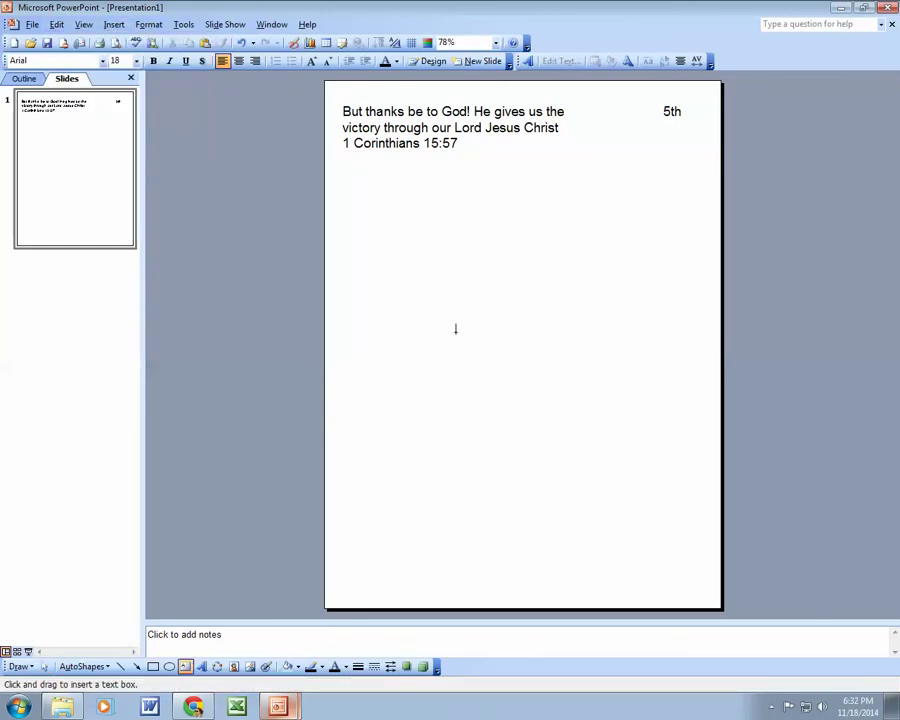
pyautogui.click(478, 526)
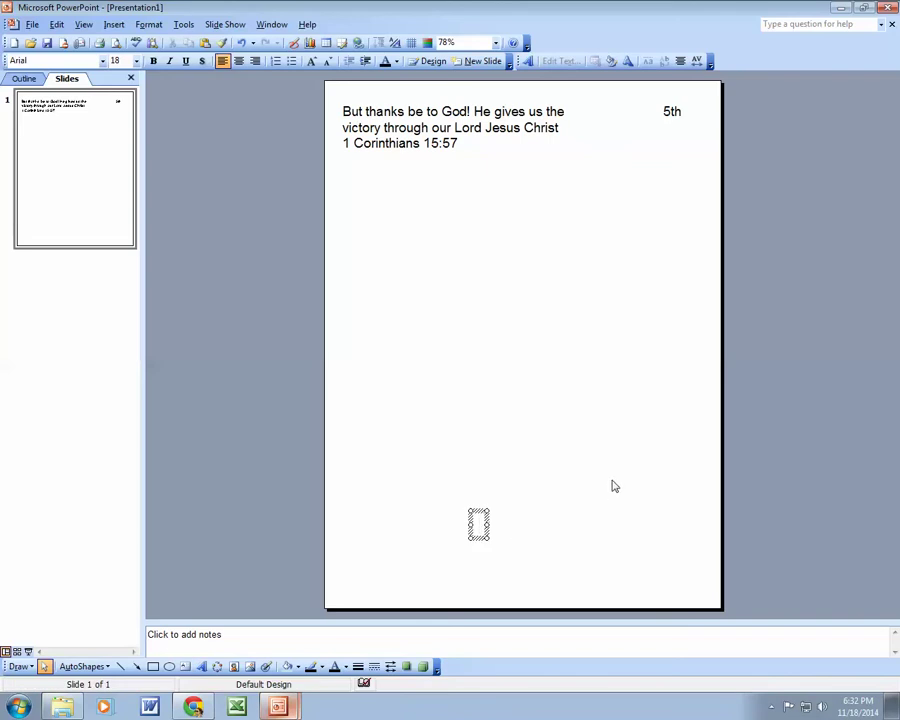
pyautogui.write('Fran')
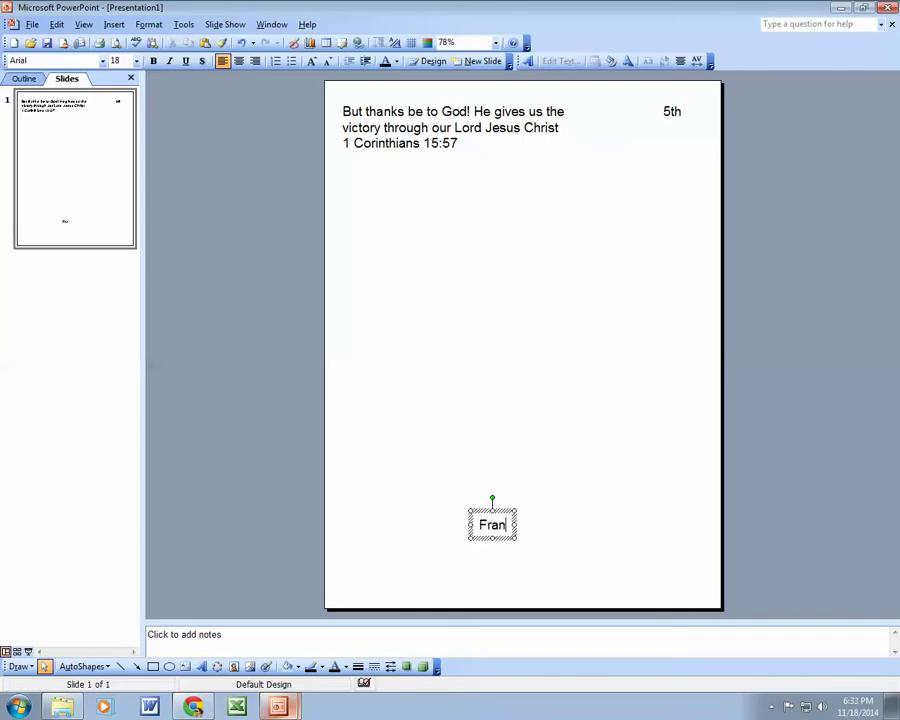
pyautogui.write('klin')
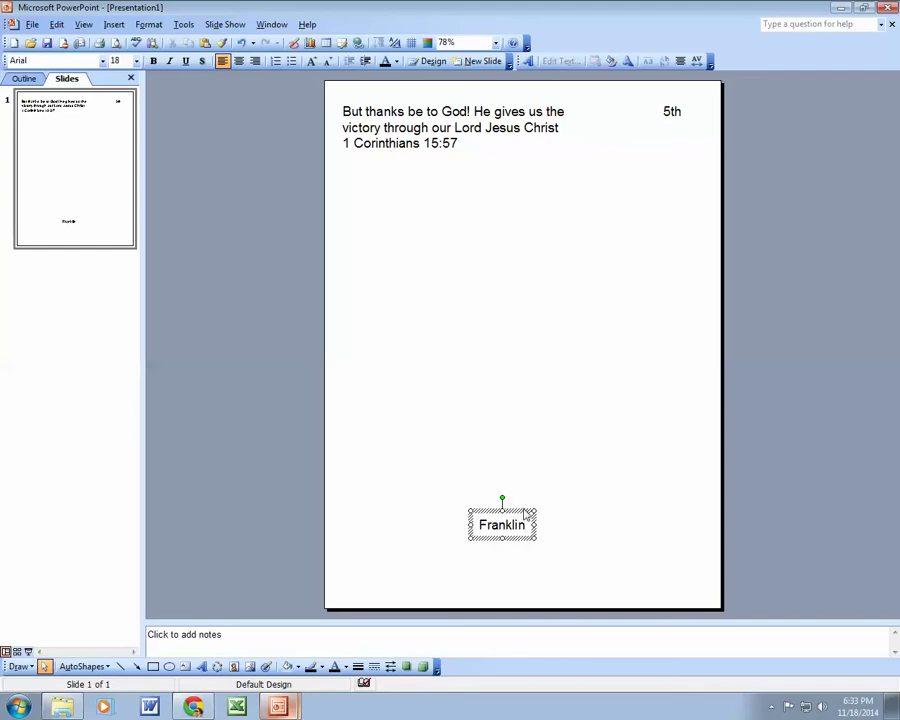
pyautogui.click(519, 511)
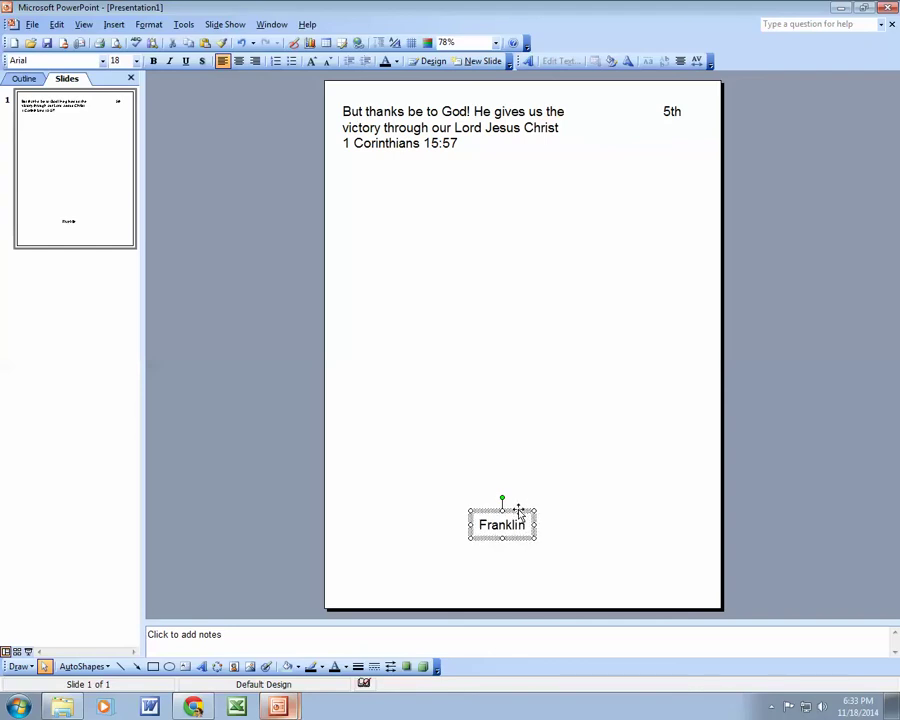
pyautogui.moveTo(519, 511); pyautogui.dragTo(539, 474)
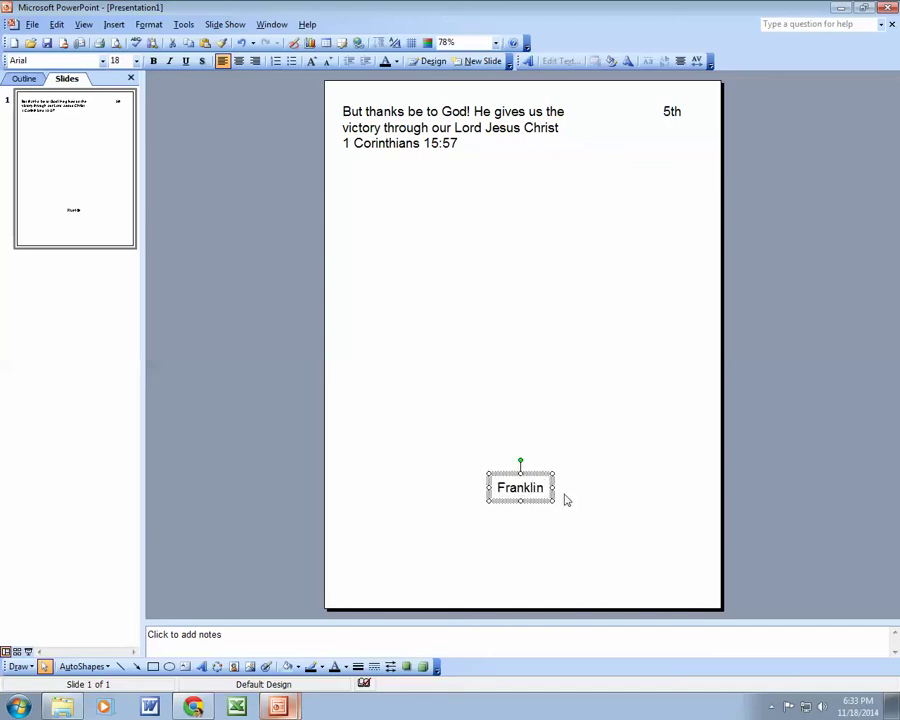
pyautogui.click(534, 522)
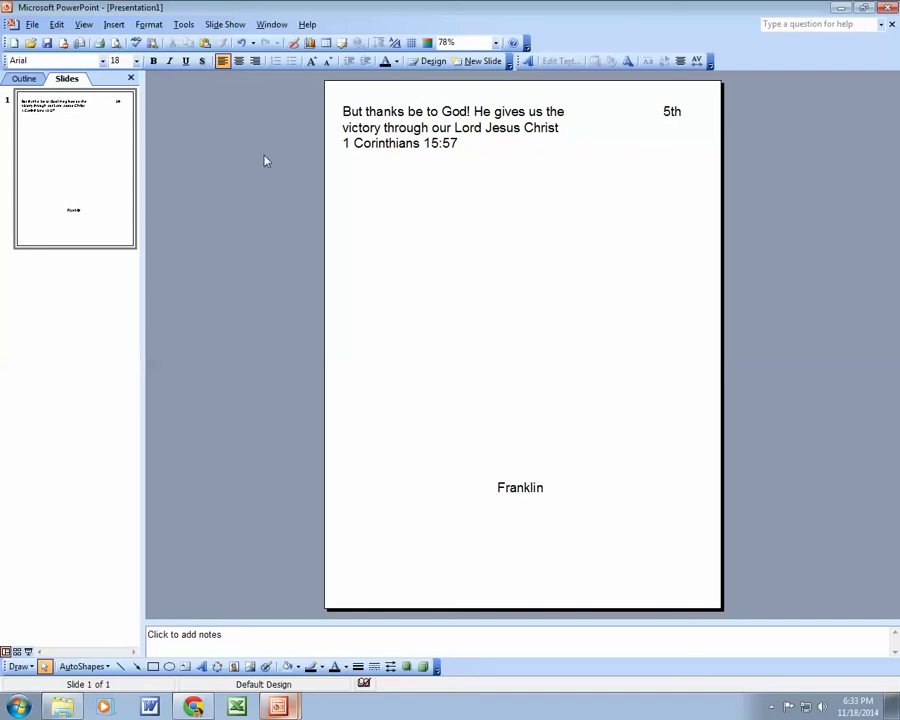
# - Add a text box reading "Made by" plus the author's title and surname, and centre it below the subject's name
pyautogui.click(114, 25)
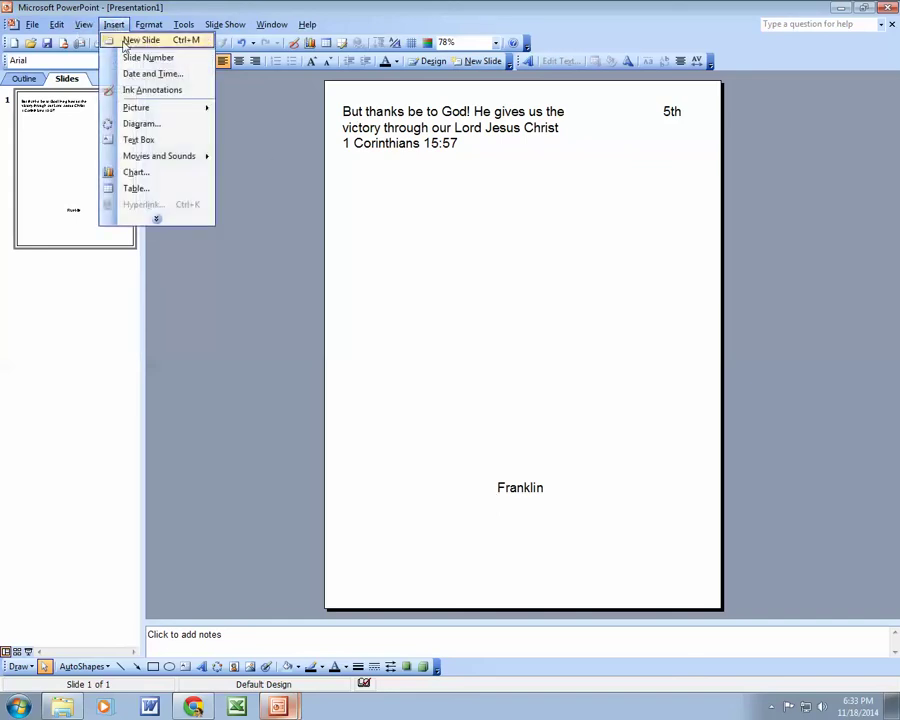
pyautogui.click(141, 140)
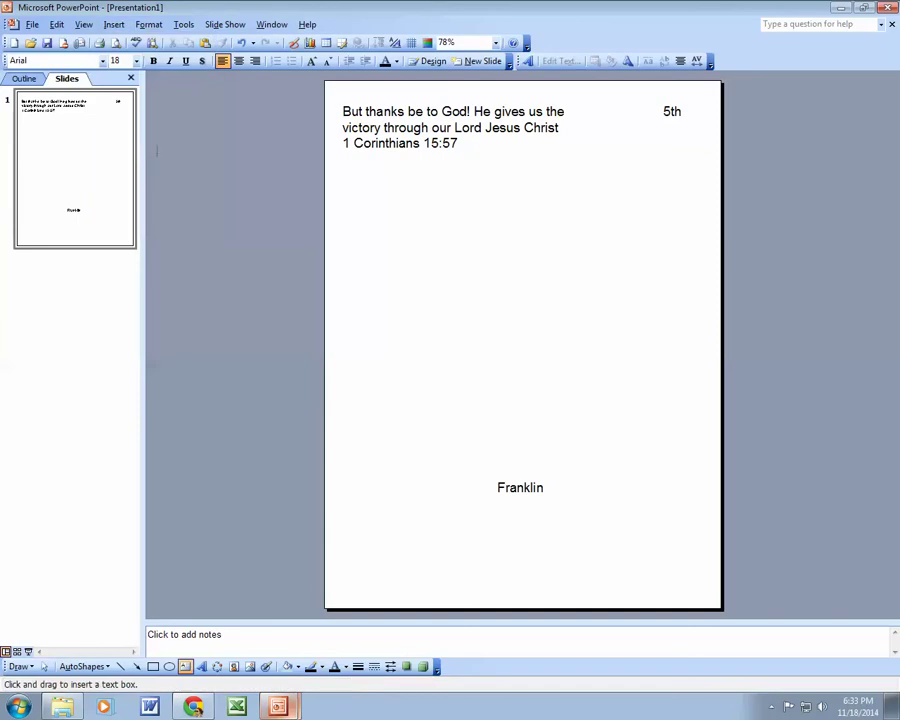
pyautogui.click(424, 521)
pyautogui.write('Ma')
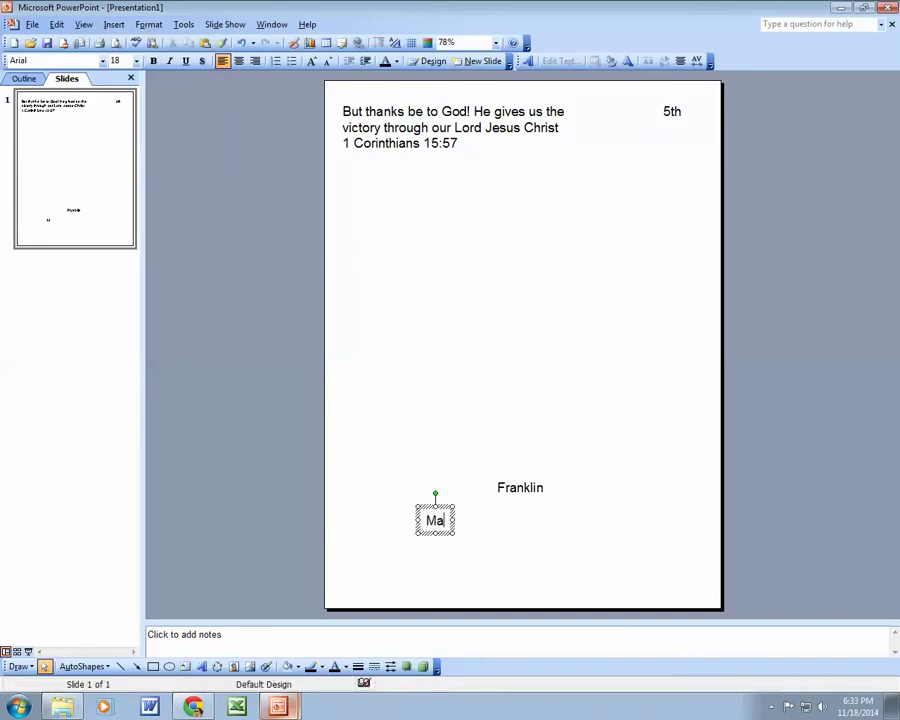
pyautogui.write('de by ')
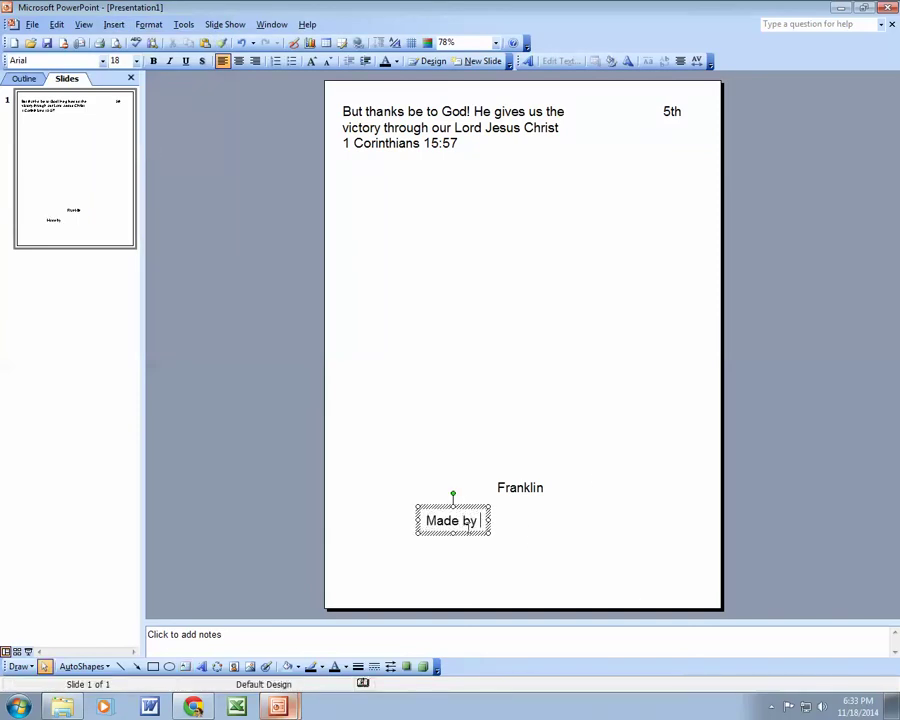
pyautogui.write('Mrs. DeDecker')
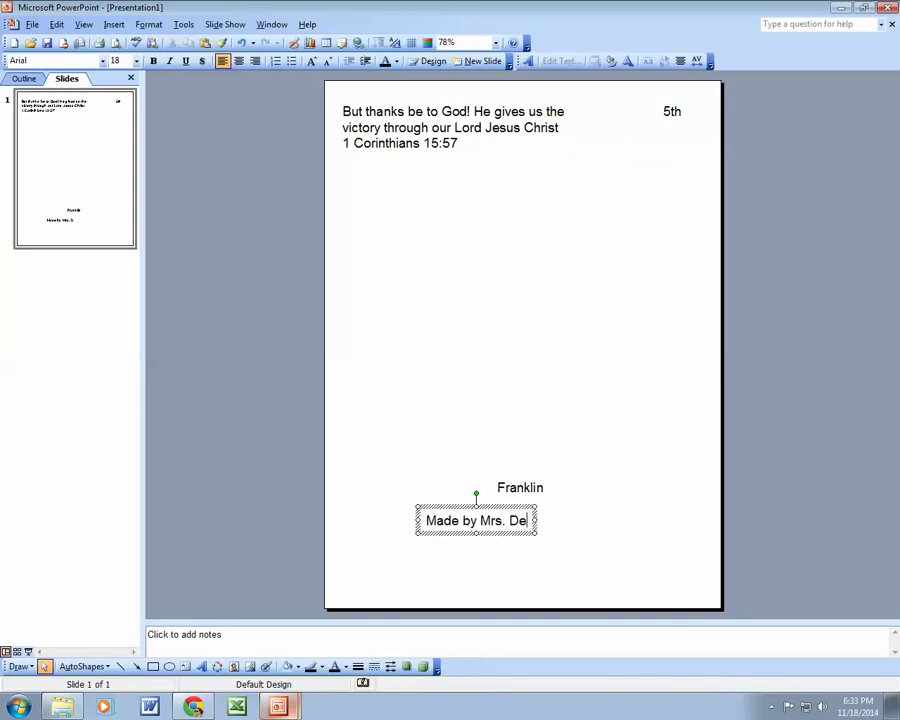
pyautogui.click(514, 533)
pyautogui.moveTo(514, 533); pyautogui.dragTo(545, 531)
pyautogui.click(438, 347)
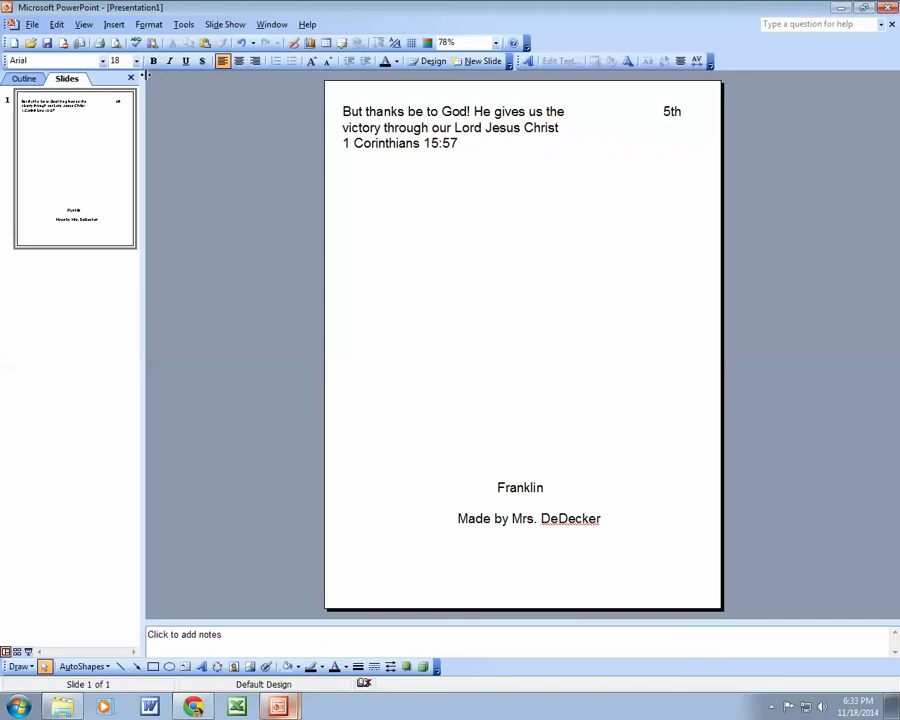
# - Start saving the presentation as a new file and list the available save locations
pyautogui.click(32, 25)
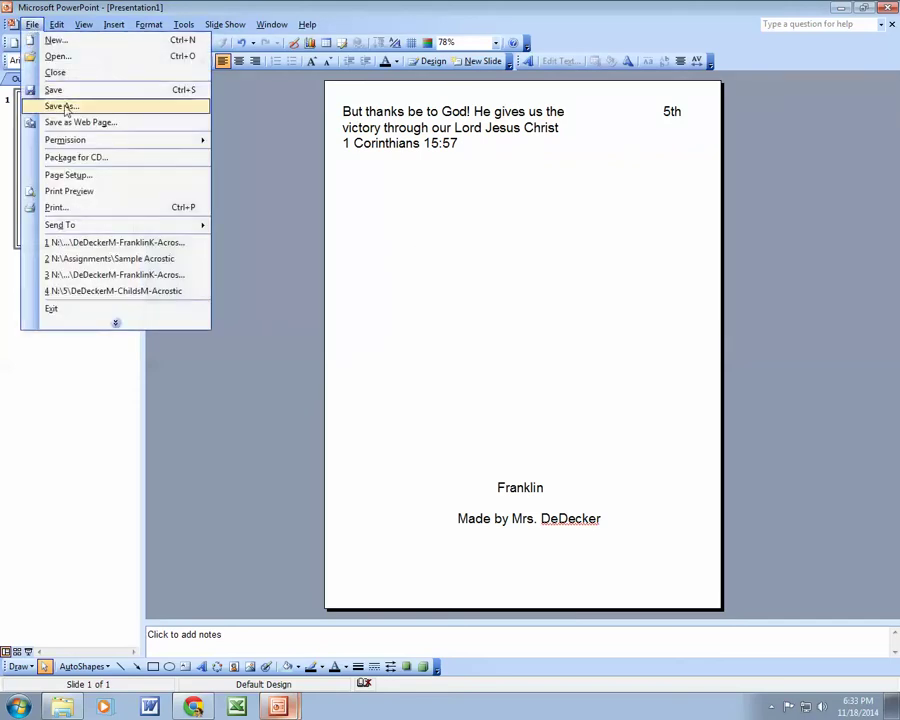
pyautogui.click(62, 106)
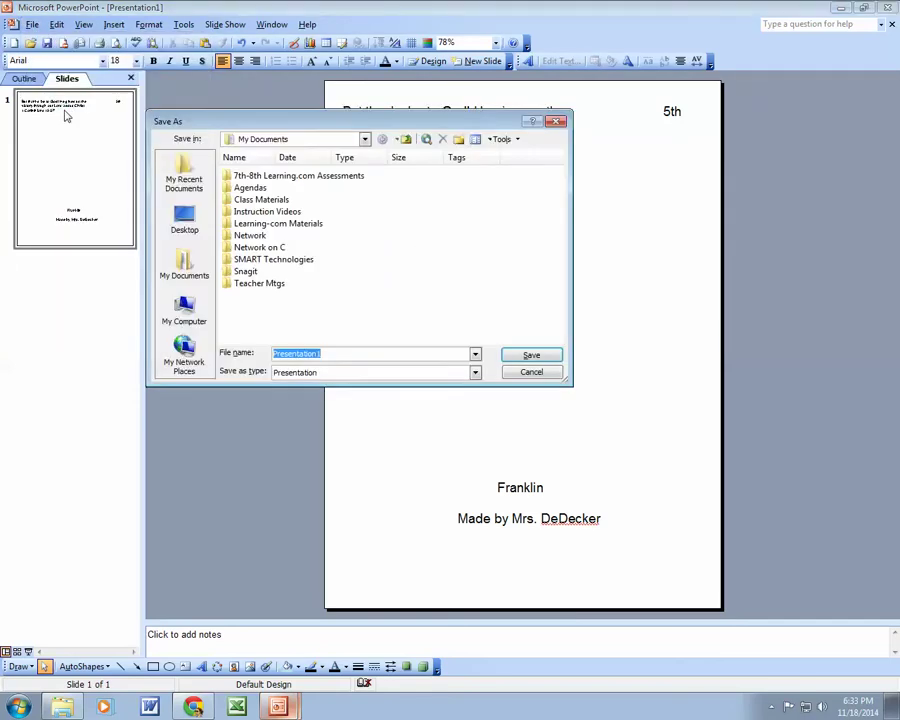
pyautogui.click(366, 140)
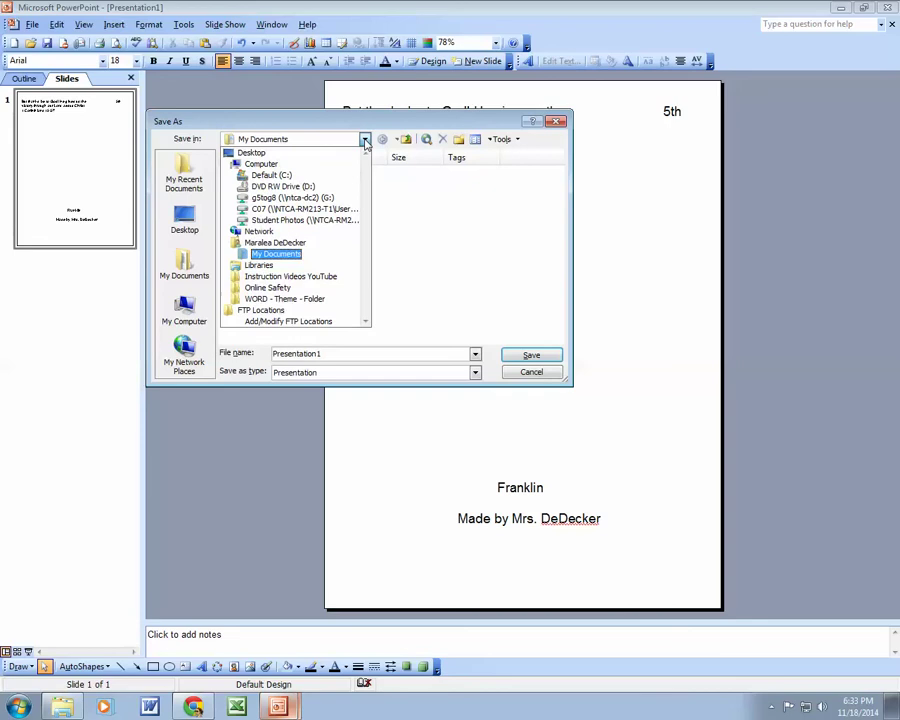
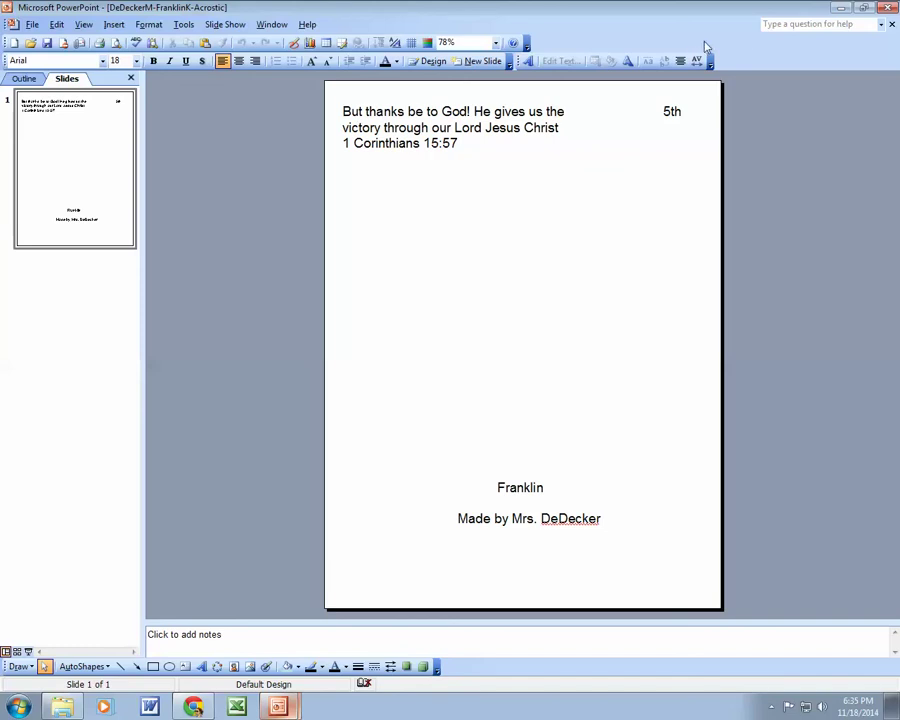
# - Hide the WordArt toolbar and display it again
pyautogui.rightClick(754, 57)
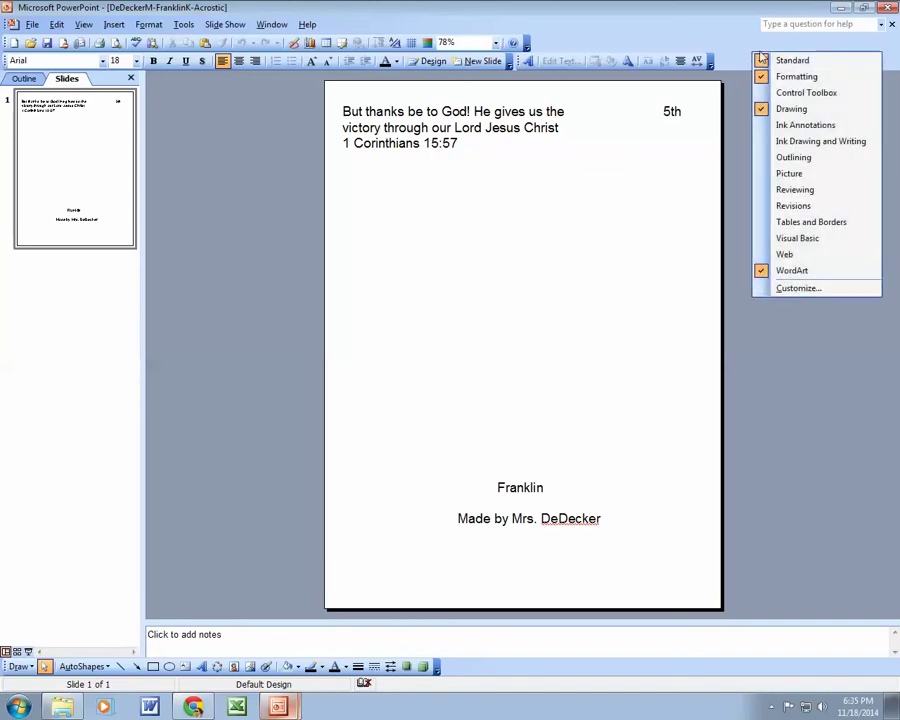
pyautogui.click(762, 272)
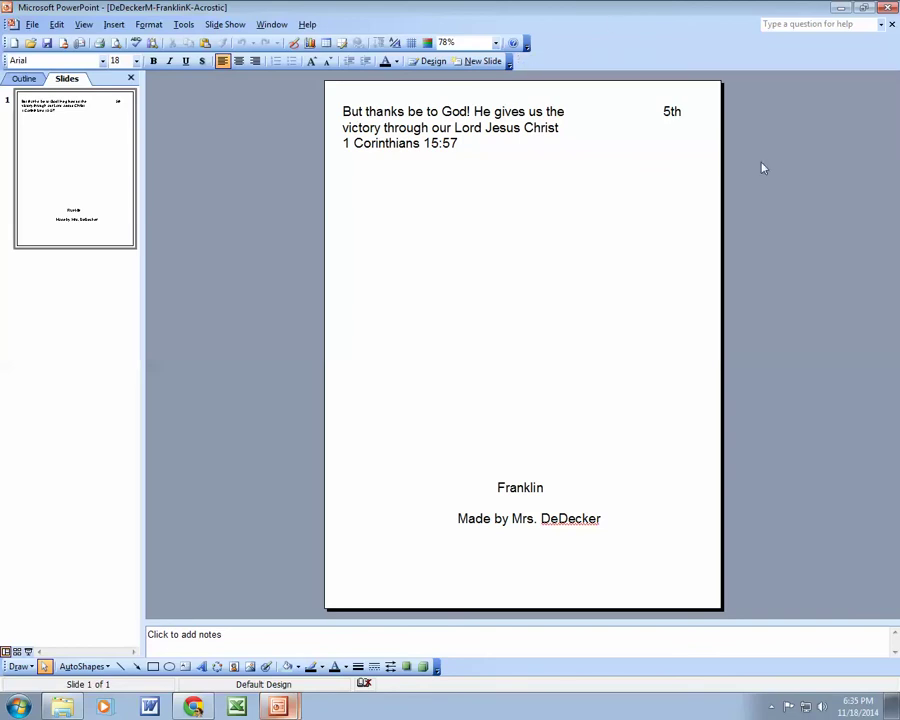
pyautogui.rightClick(596, 57)
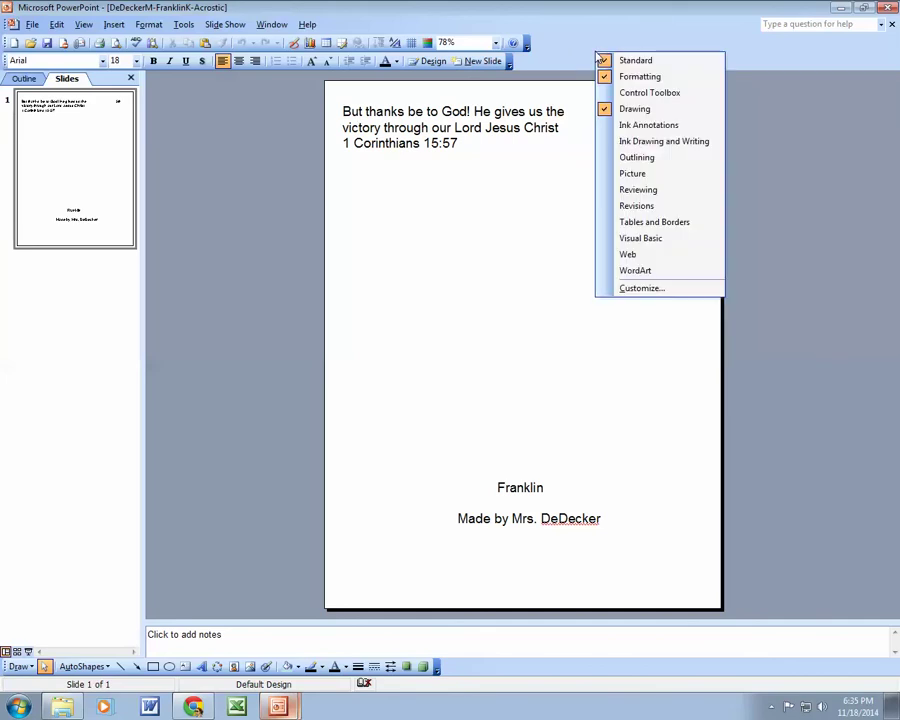
pyautogui.click(637, 269)
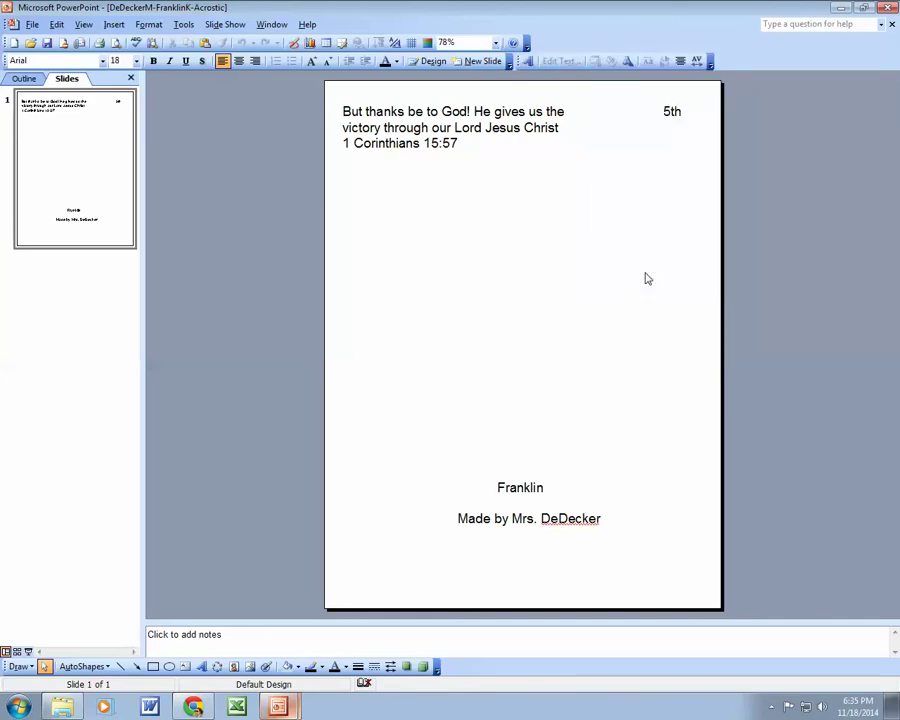
# - Insert WordArt in the rainbow style with a shadow, spelling the subject's first name in capitals with one letter per line
pyautogui.click(528, 62)
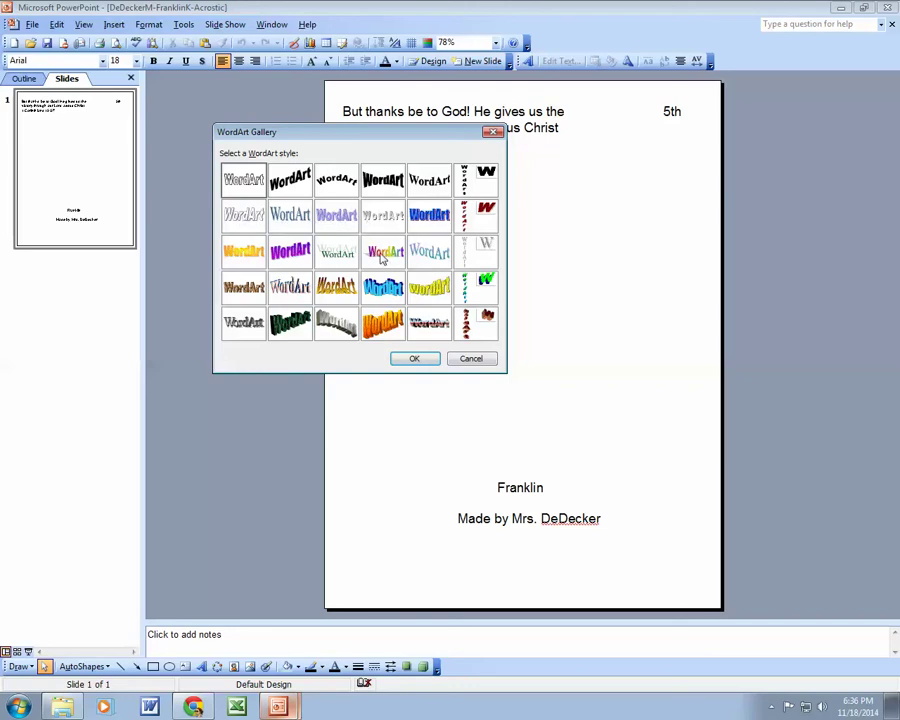
pyautogui.click(413, 358)
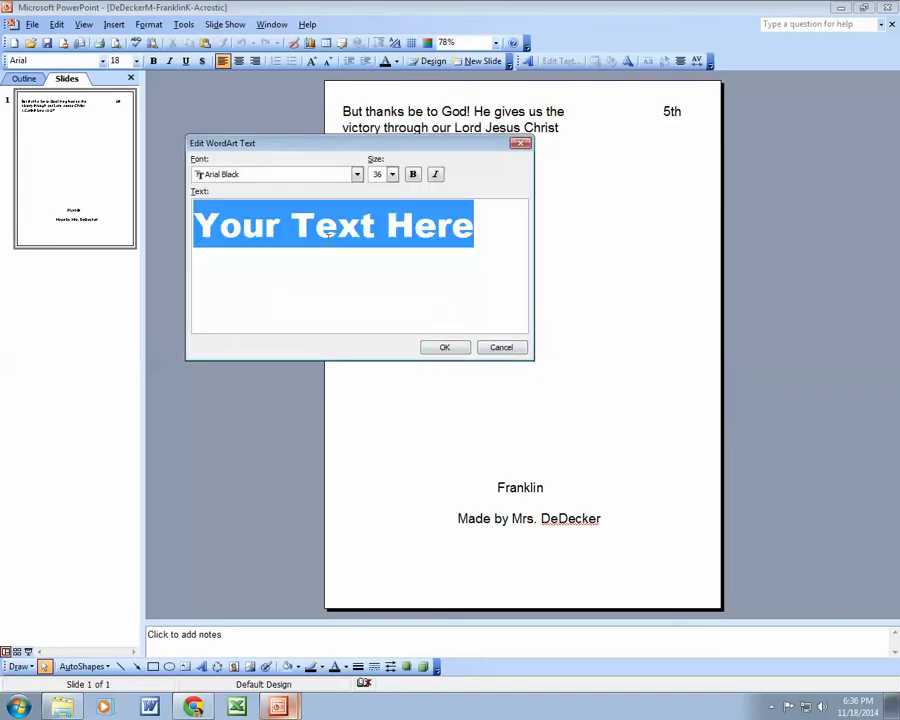
pyautogui.write('k')
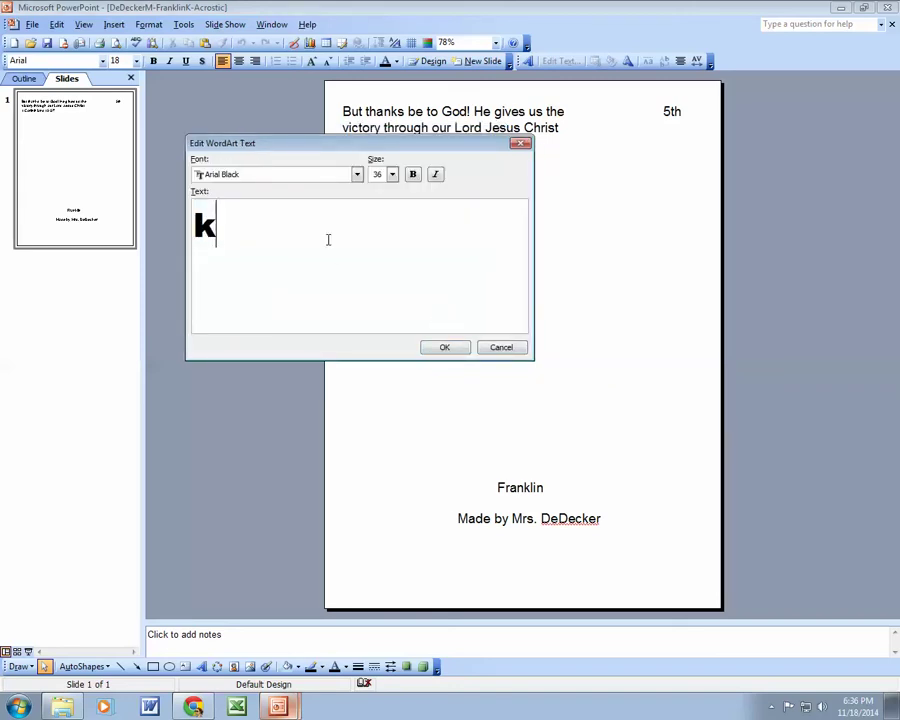
pyautogui.press('BackSpace')
pyautogui.write('K')
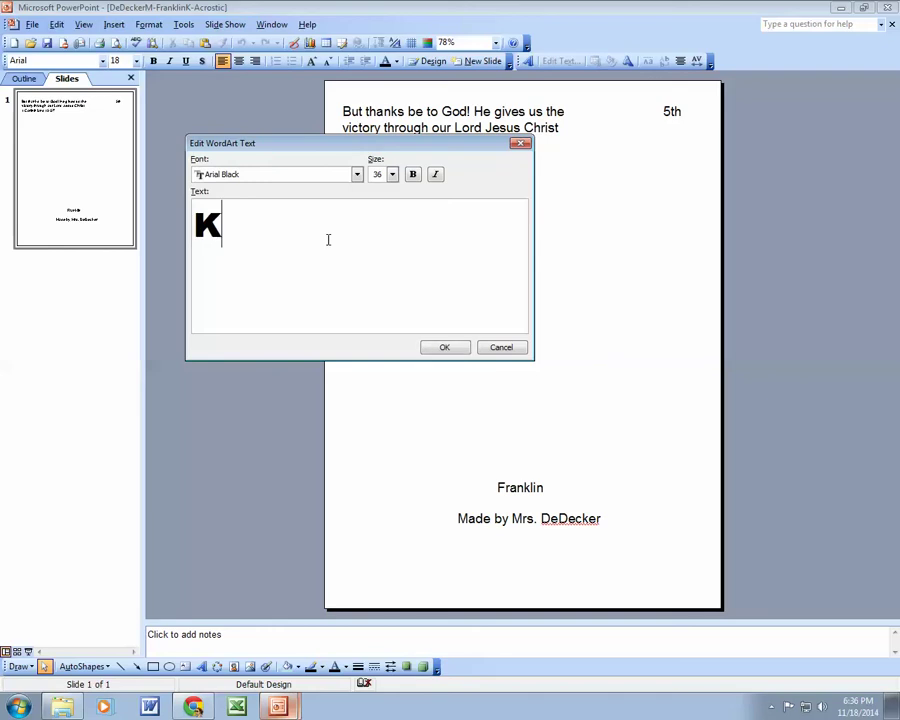
pyautogui.press('Return')
pyautogui.write('I')
pyautogui.press('Return')
pyautogui.write('R')
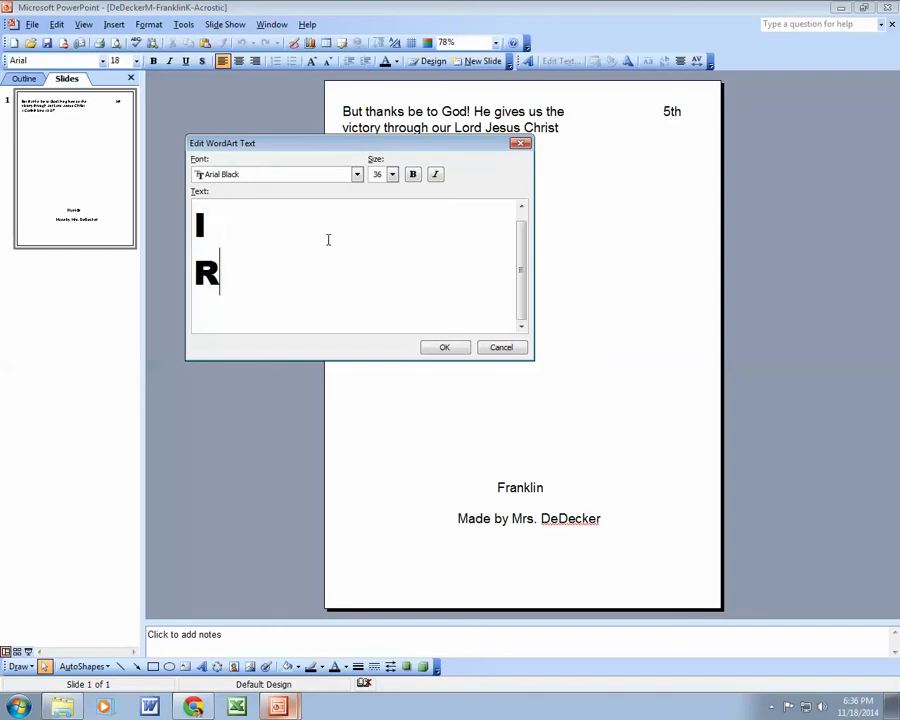
pyautogui.press('Return')
pyautogui.write('K')
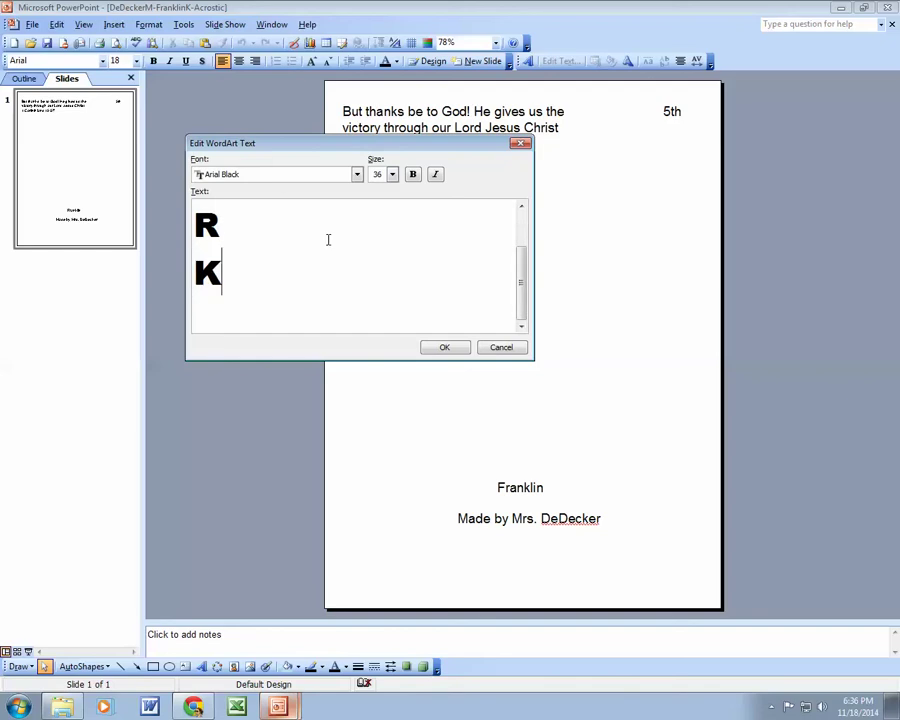
pyautogui.click(446, 348)
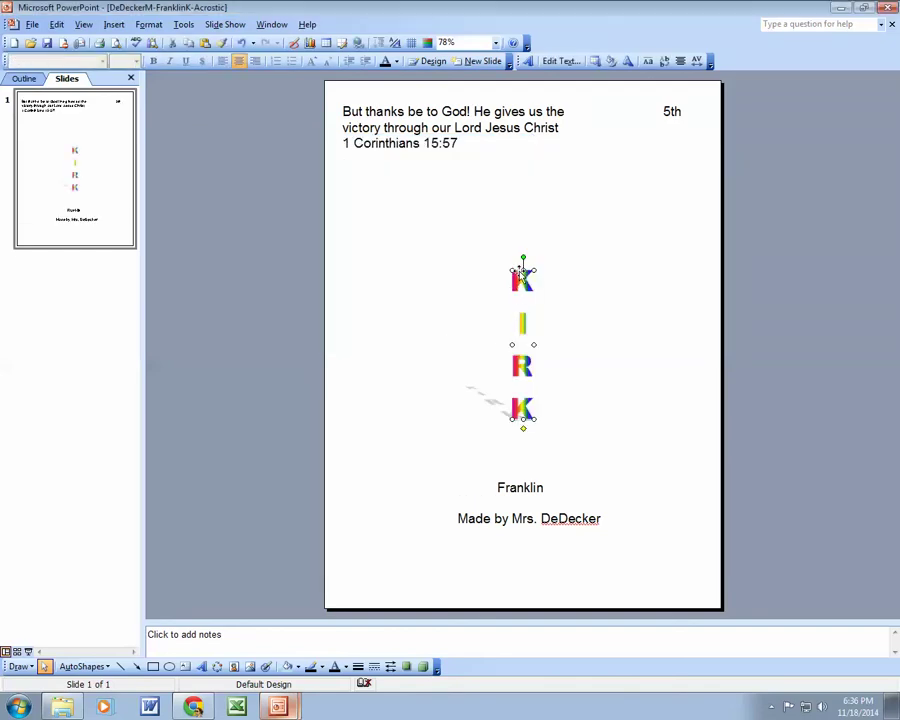
# - Place the WordArt letters along the page's left side below the verse and enlarge them to fill the space above the subject's surname
pyautogui.moveTo(521, 262); pyautogui.dragTo(362, 174)
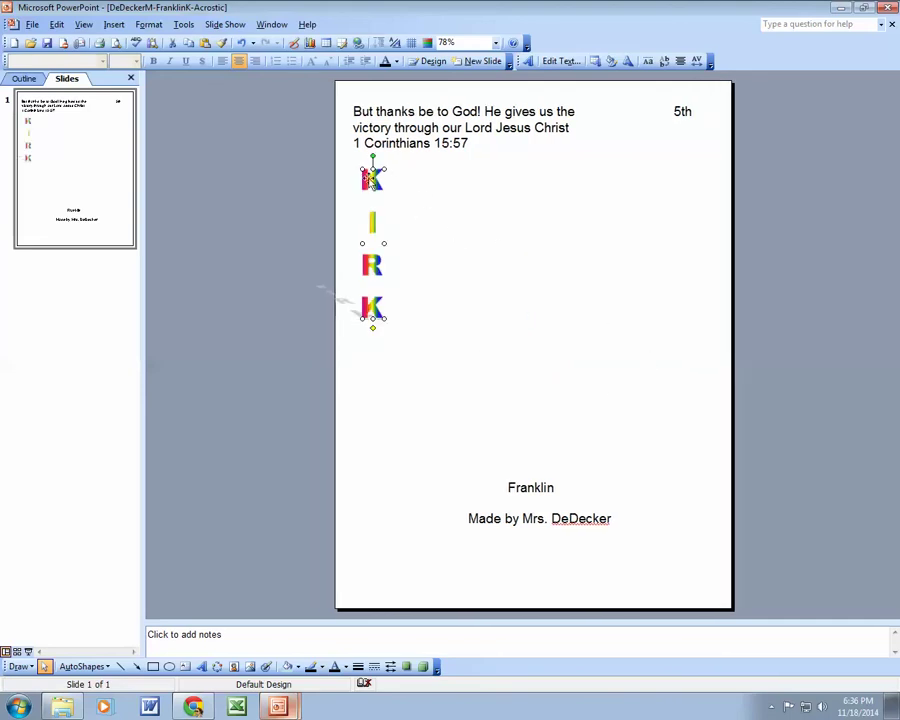
pyautogui.moveTo(372, 178); pyautogui.dragTo(386, 199)
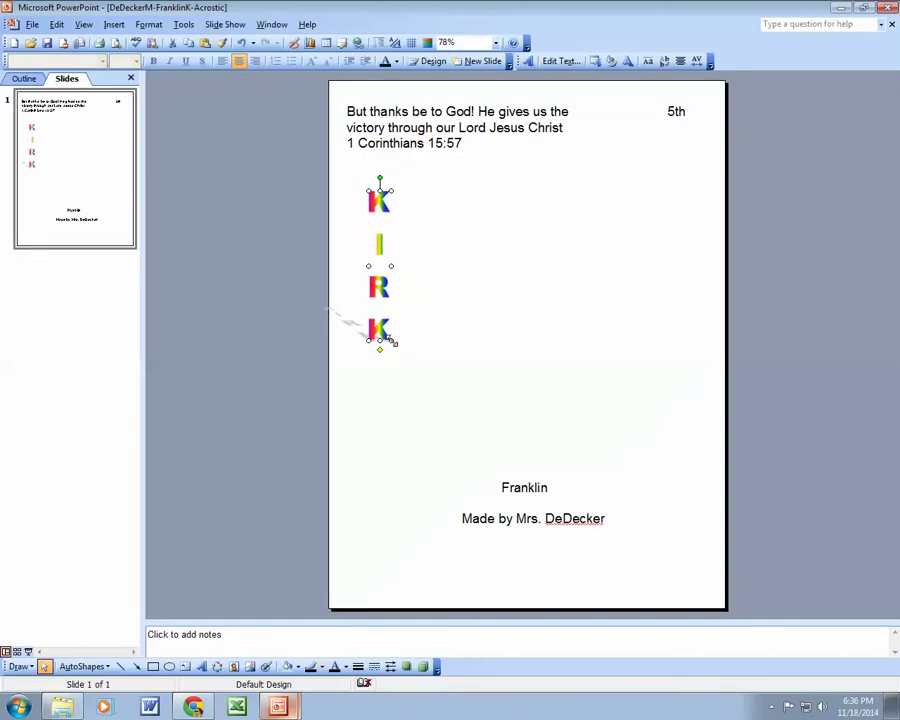
pyautogui.moveTo(393, 341); pyautogui.dragTo(444, 486)
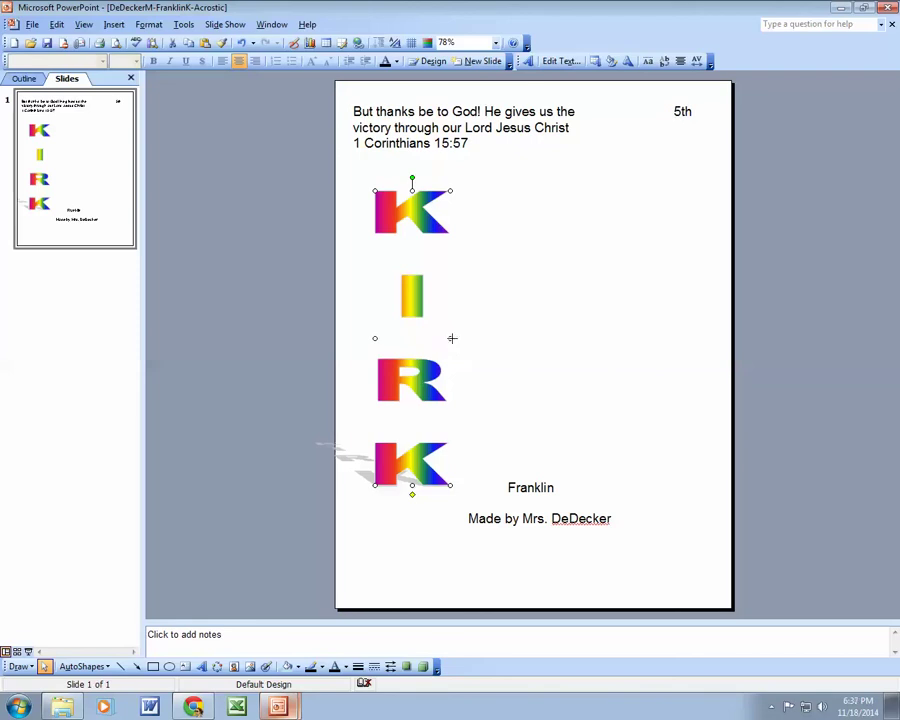
pyautogui.moveTo(452, 338); pyautogui.dragTo(433, 338)
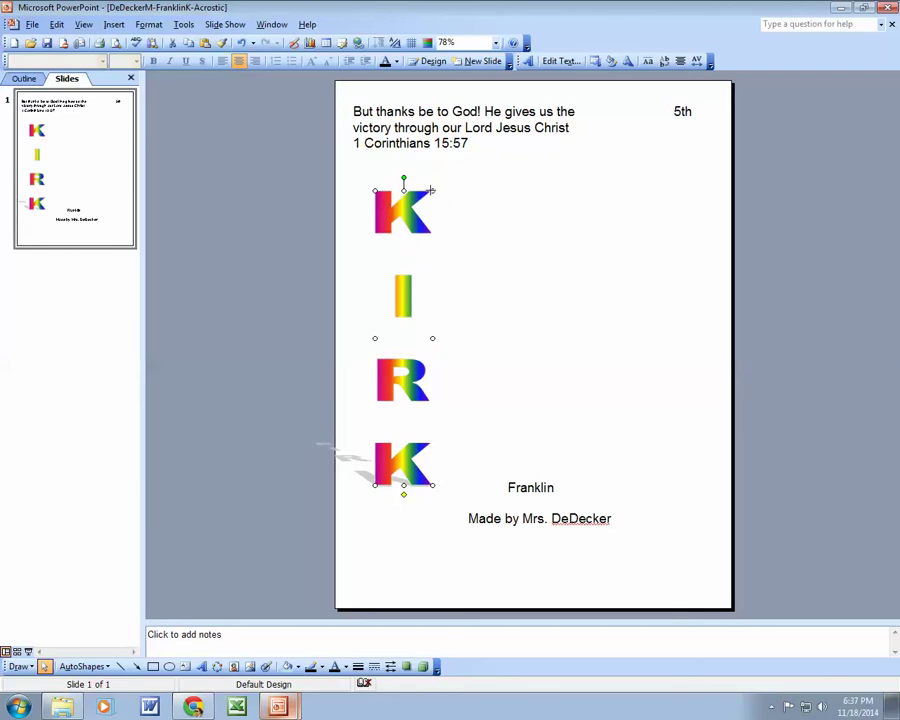
pyautogui.moveTo(431, 190); pyautogui.dragTo(421, 201)
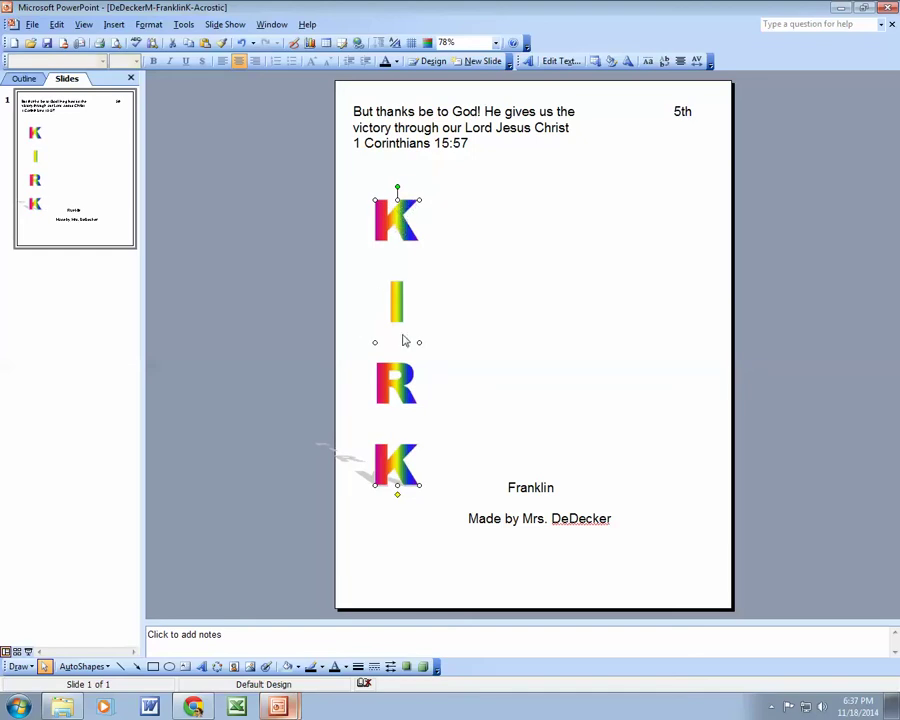
pyautogui.moveTo(397, 220); pyautogui.dragTo(384, 192)
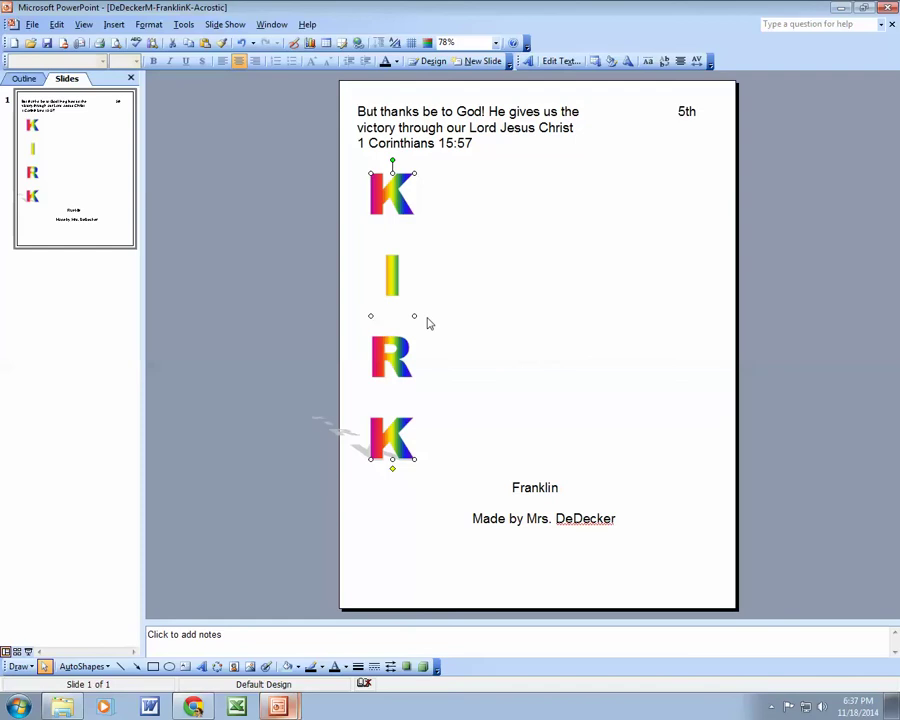
pyautogui.click(482, 384)
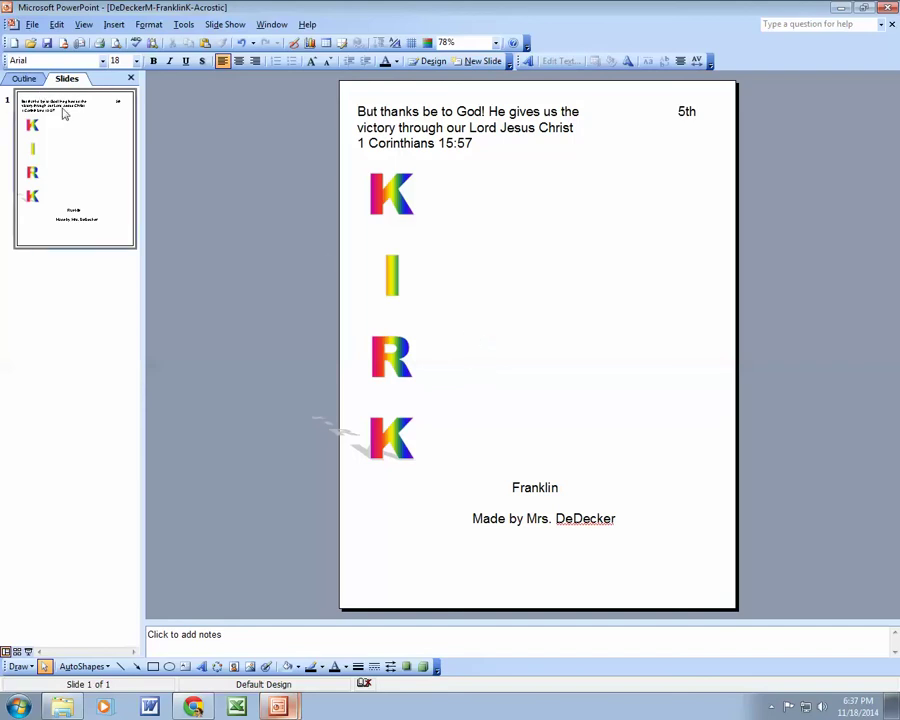
# - Add a text box reading "ind" directly beside the first WordArt letter K
pyautogui.click(114, 25)
pyautogui.click(148, 145)
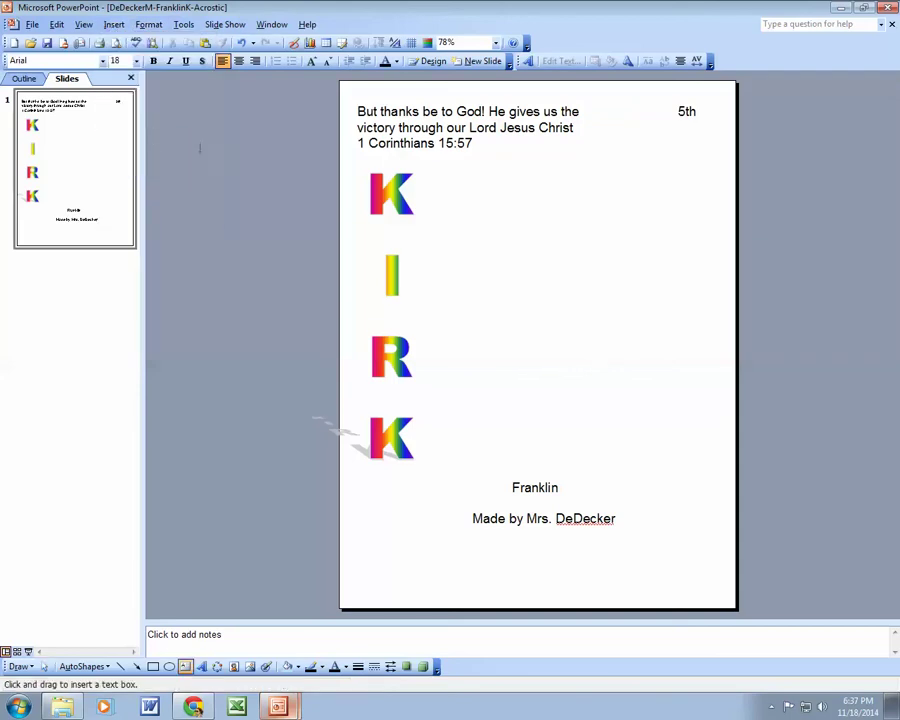
pyautogui.click(422, 194)
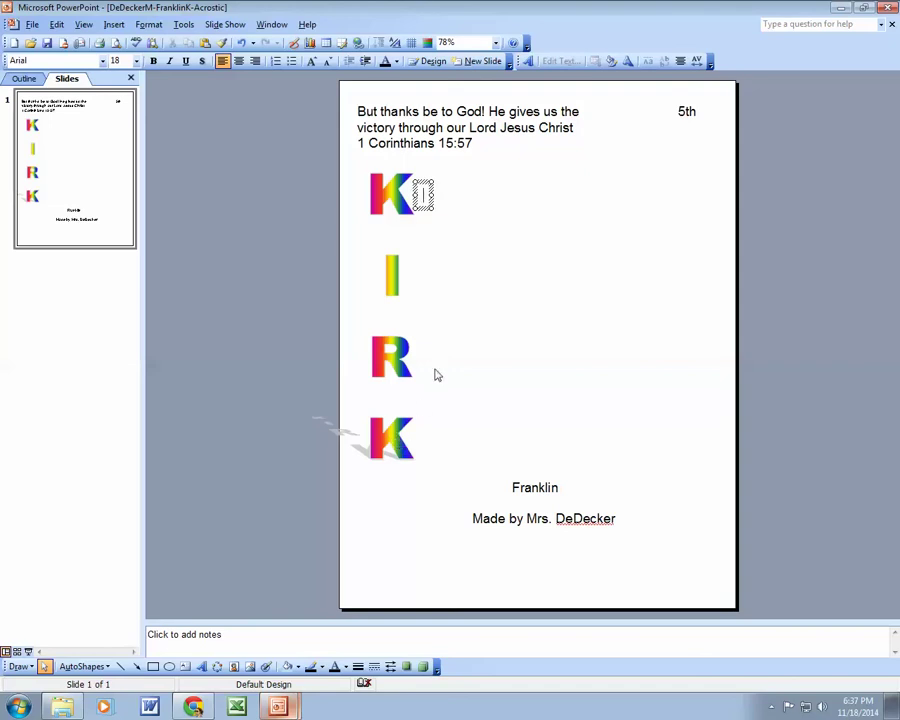
pyautogui.write('ind')
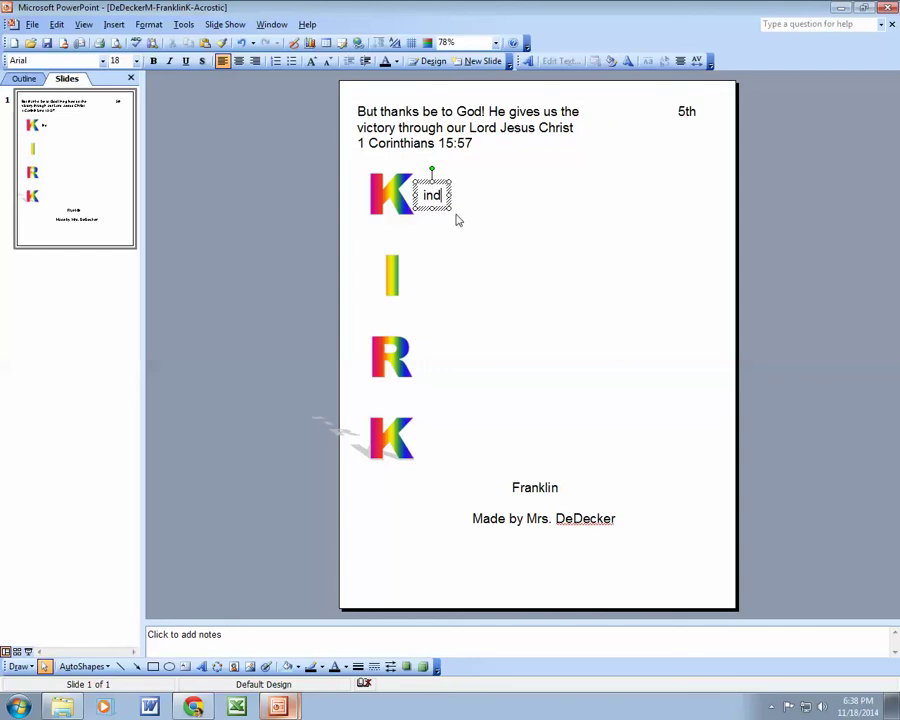
pyautogui.click(419, 288)
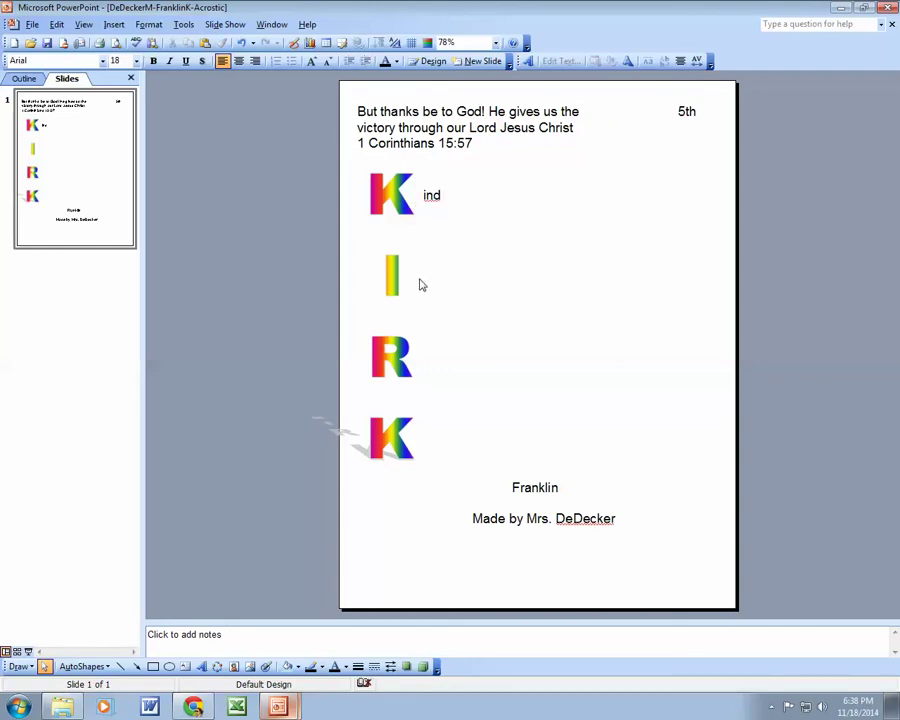
# - Add a text box reading "mportant" beside the WordArt letter I and nudge it slightly closer to the letter
pyautogui.click(112, 24)
pyautogui.click(130, 195)
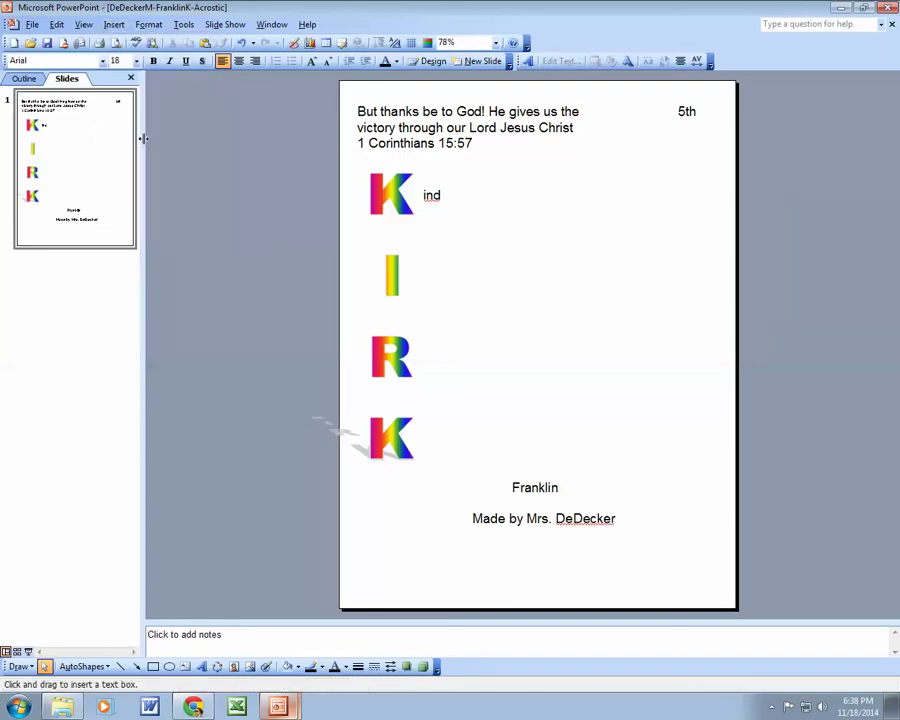
pyautogui.click(410, 277)
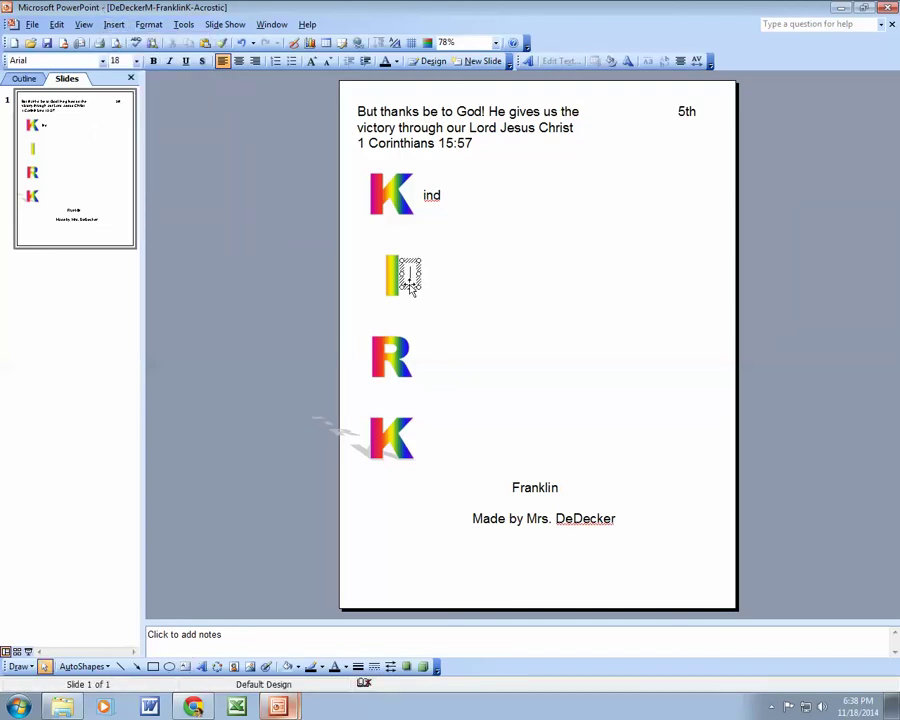
pyautogui.write('mportant')
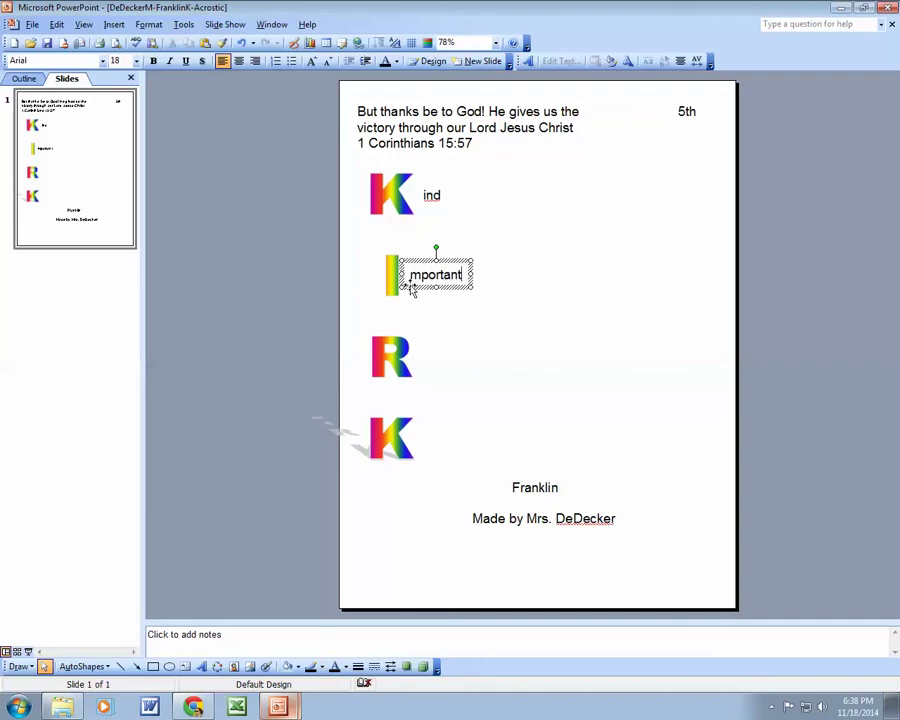
pyautogui.moveTo(411, 260); pyautogui.dragTo(407, 263)
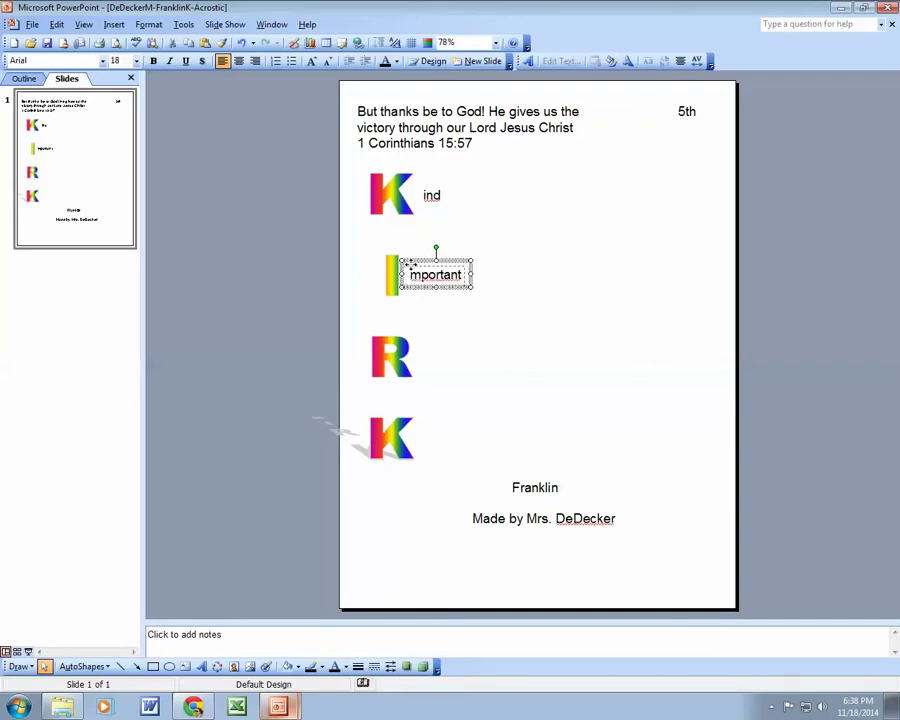
# - Nudge the "ind" text box closer to the first WordArt letter K
pyautogui.click(431, 195)
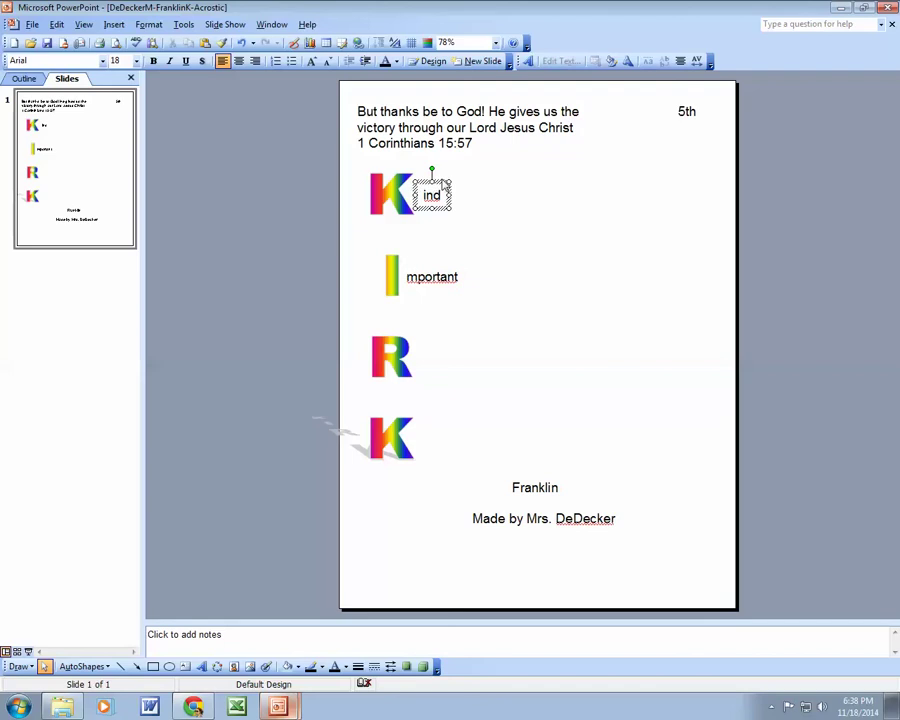
pyautogui.click(432, 184)
pyautogui.moveTo(432, 184); pyautogui.dragTo(425, 182)
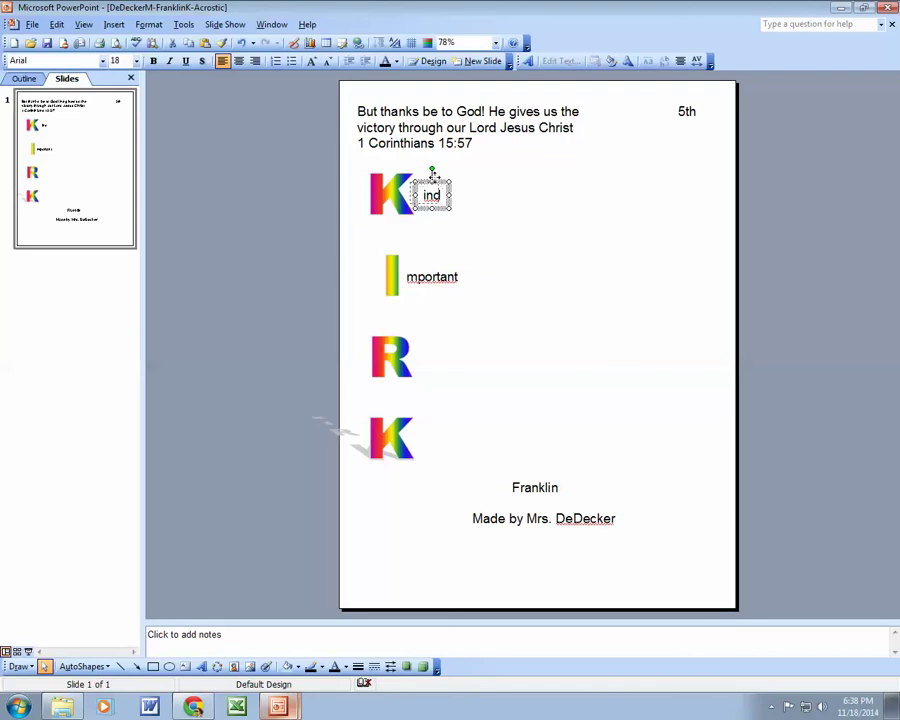
pyautogui.click(516, 201)
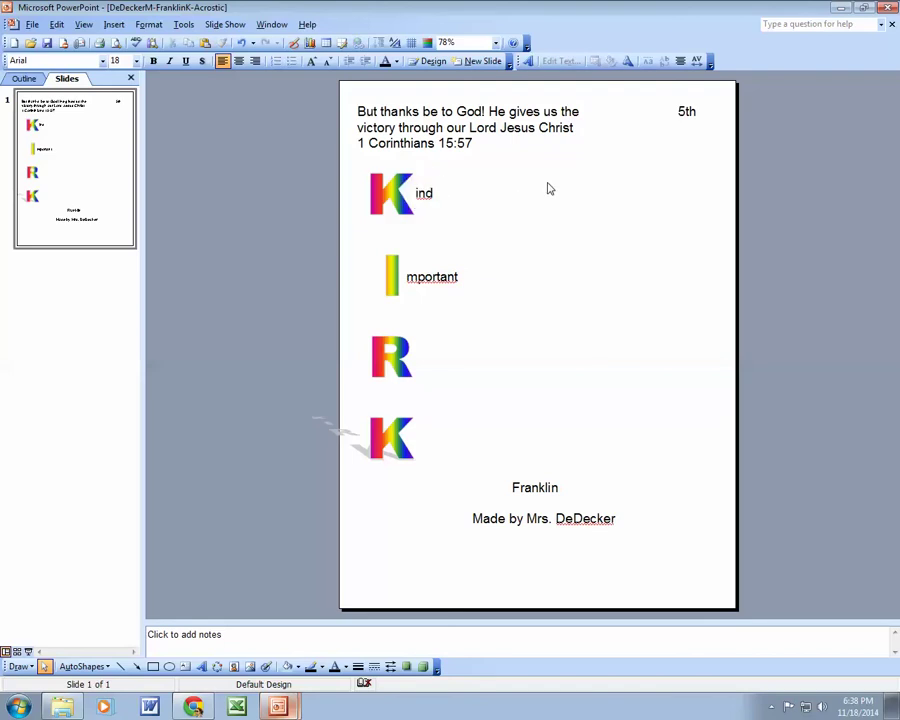
# - Search the clip art for "basketball" and insert the jumping player in the turquoise uniform
pyautogui.click(114, 25)
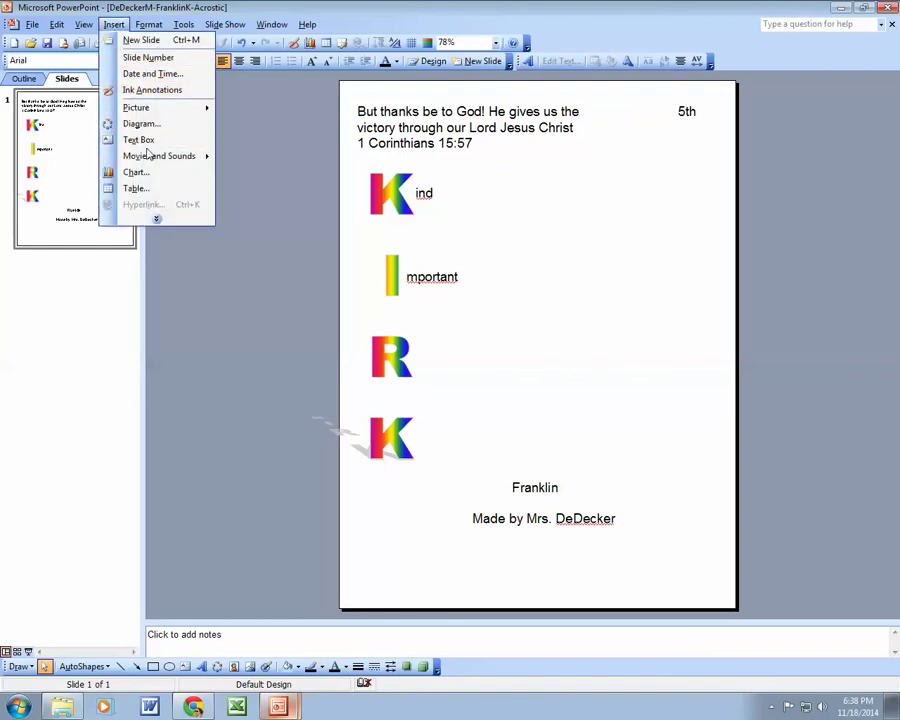
pyautogui.moveTo(144, 114)
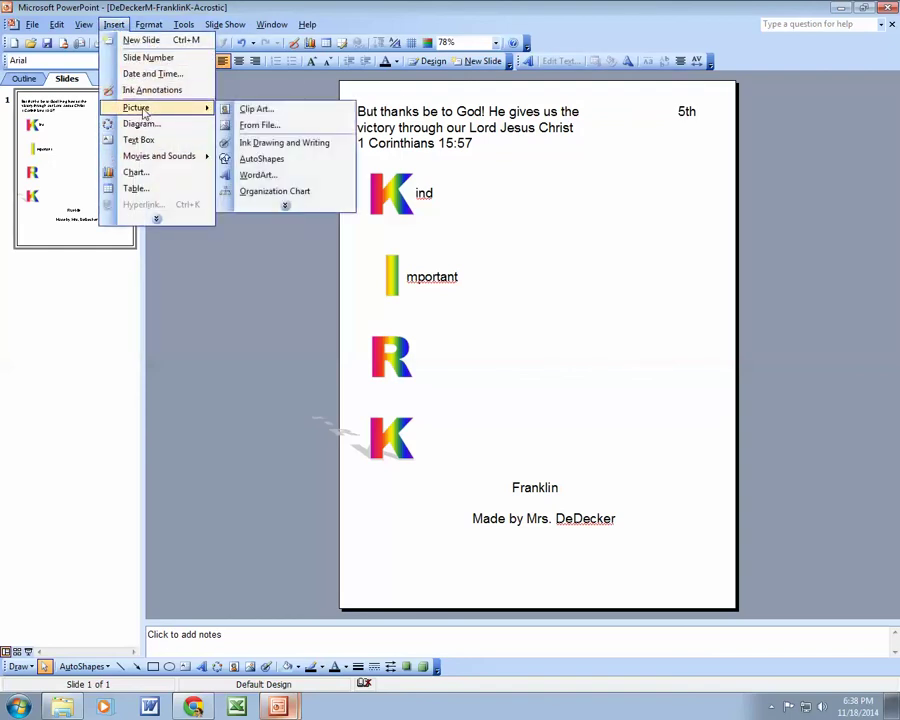
pyautogui.click(255, 110)
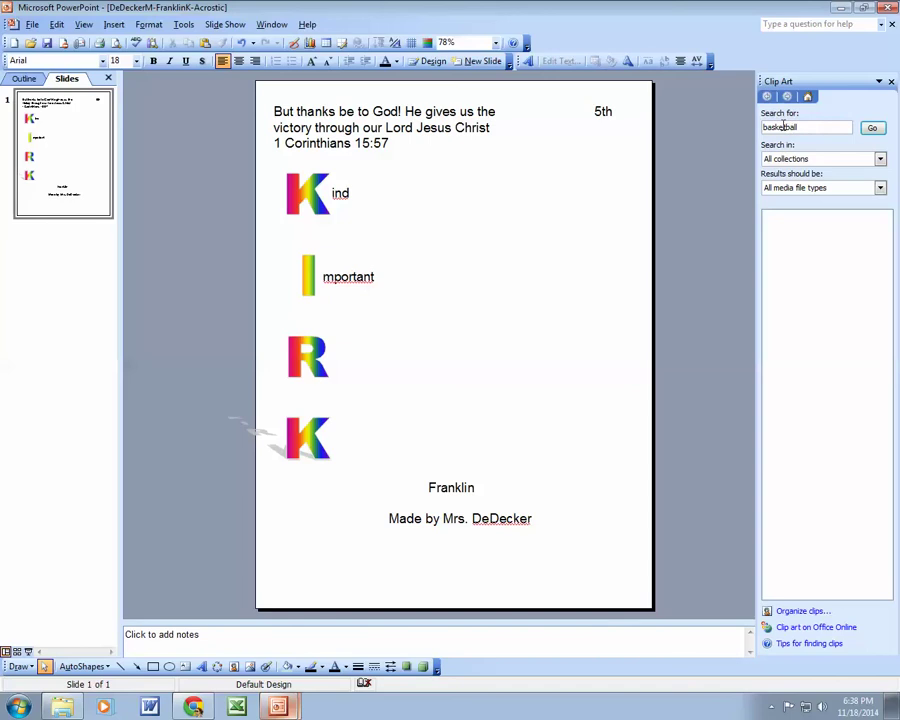
pyautogui.click(873, 128)
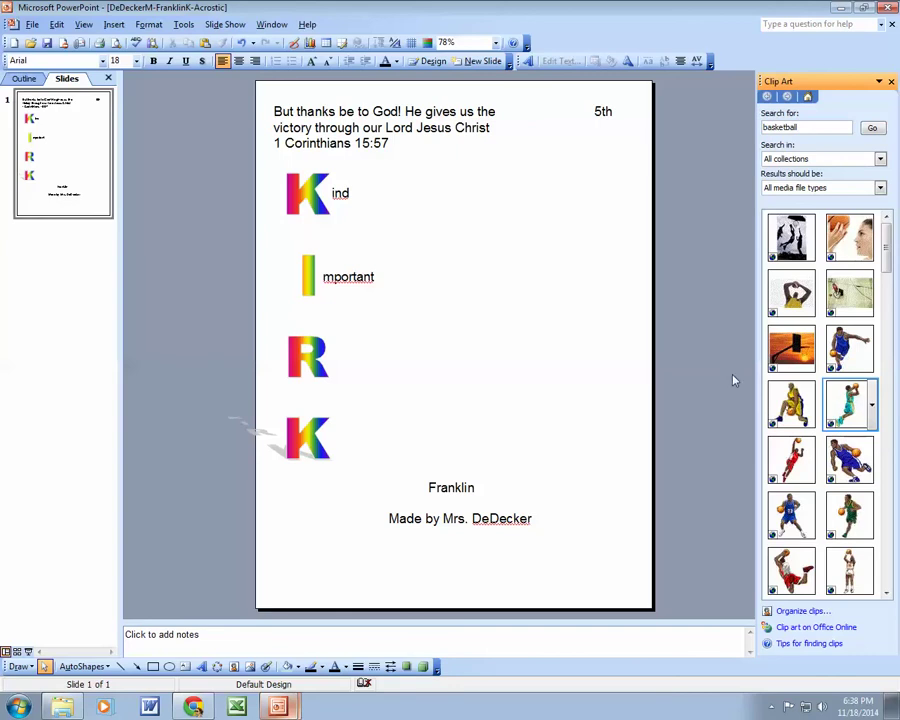
pyautogui.click(850, 400)
# - Move the basketball player picture to the upper right of the page below the verse and enlarge it
pyautogui.moveTo(463, 318); pyautogui.dragTo(505, 213)
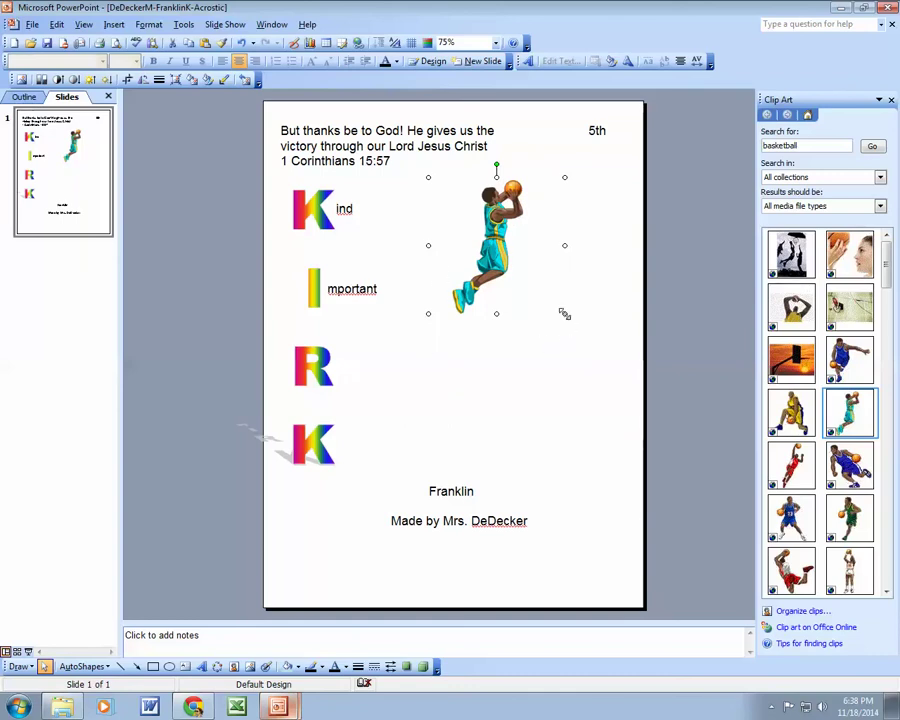
pyautogui.moveTo(565, 314); pyautogui.dragTo(601, 345)
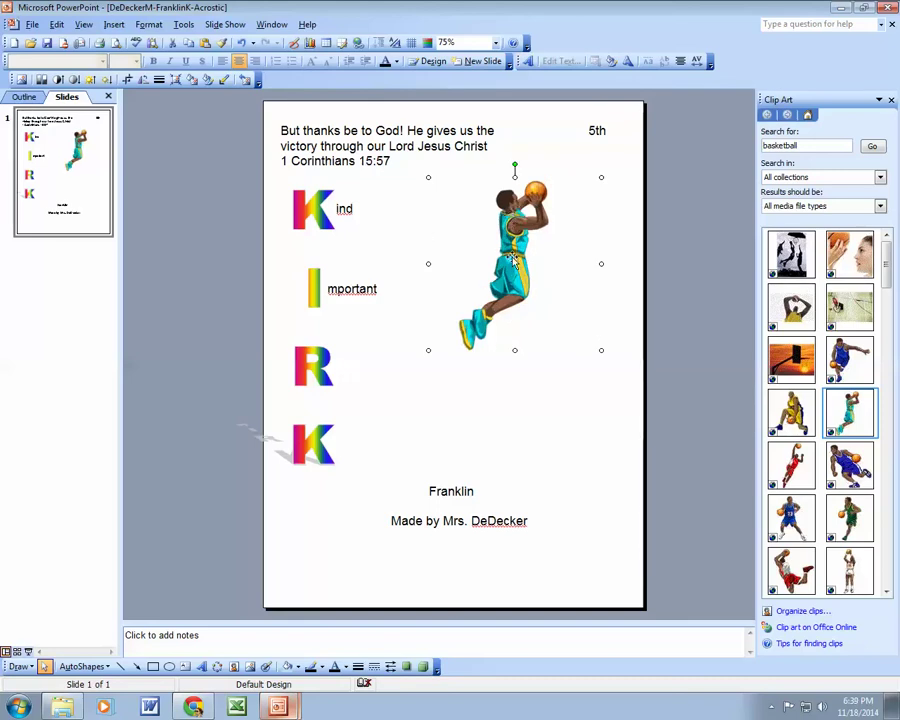
pyautogui.moveTo(429, 351); pyautogui.dragTo(407, 371)
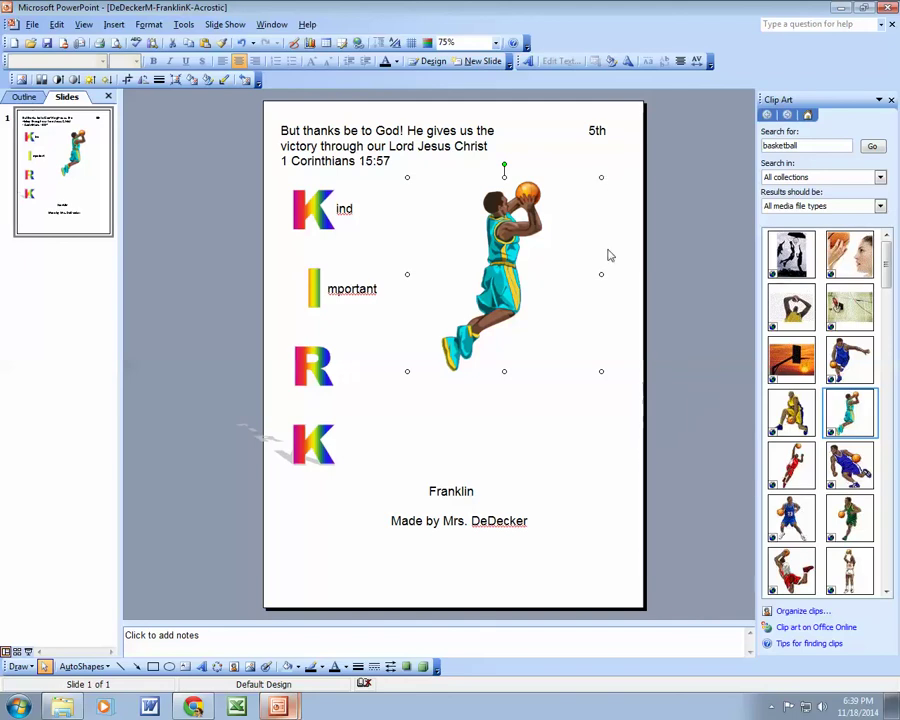
# - Narrow the basketball player picture to about half its width without changing its height, and undo and redo that resize
pyautogui.moveTo(601, 274); pyautogui.dragTo(513, 274)
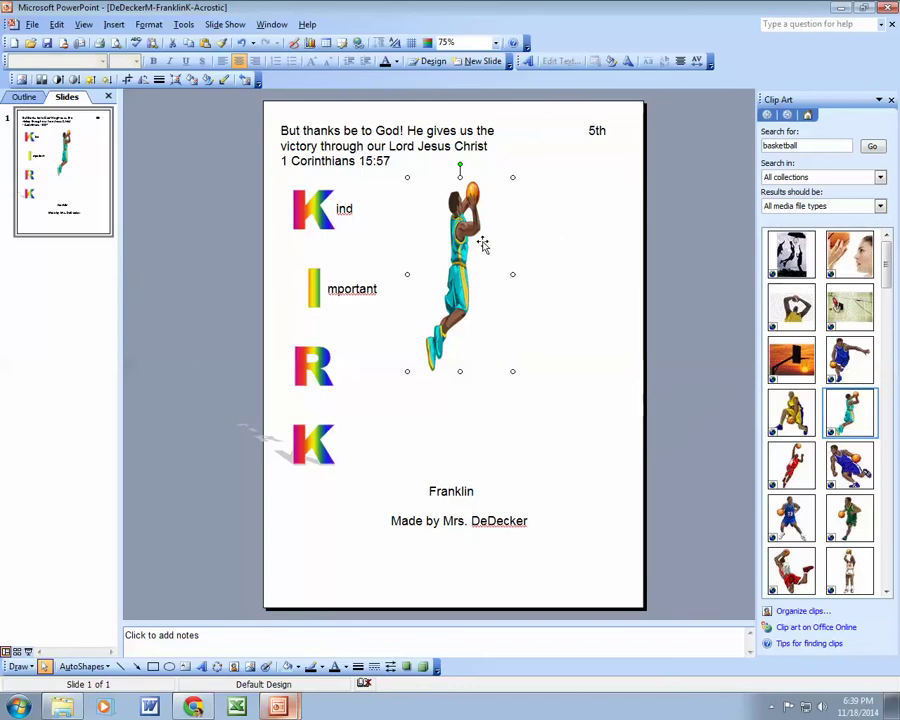
pyautogui.hotkey('ctrl', 'z')
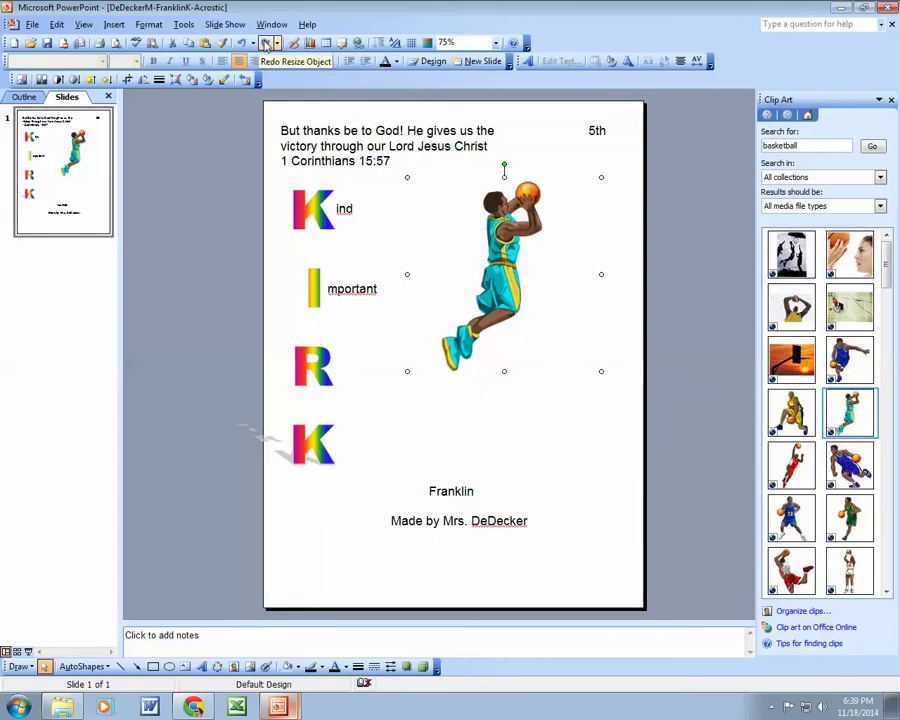
pyautogui.click(267, 44)
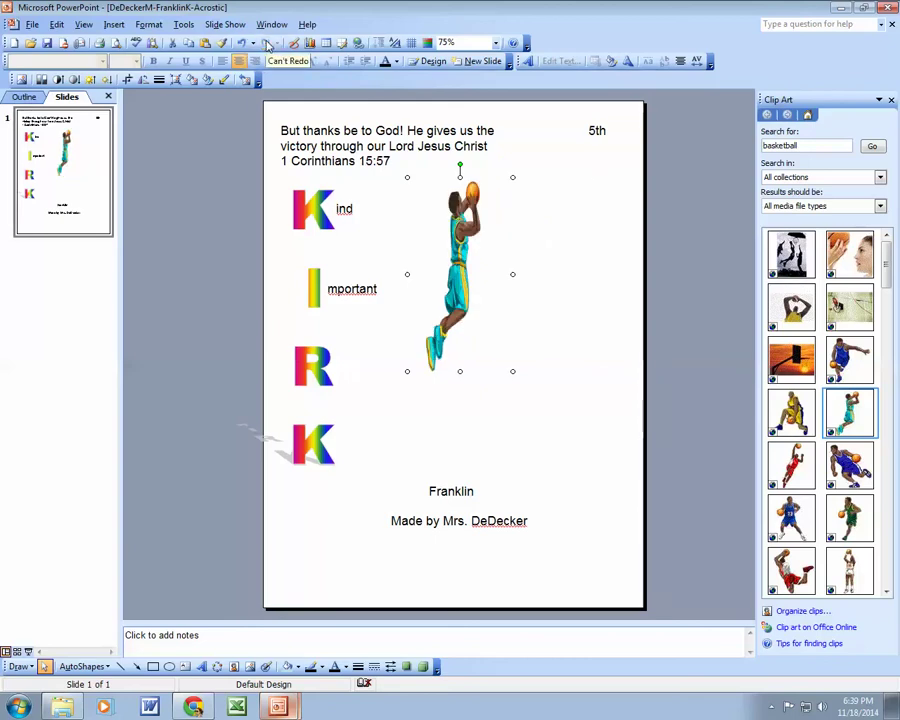
# - Undo the narrowing of the basketball player picture and move the picture slightly lower on the page
pyautogui.click(242, 44)
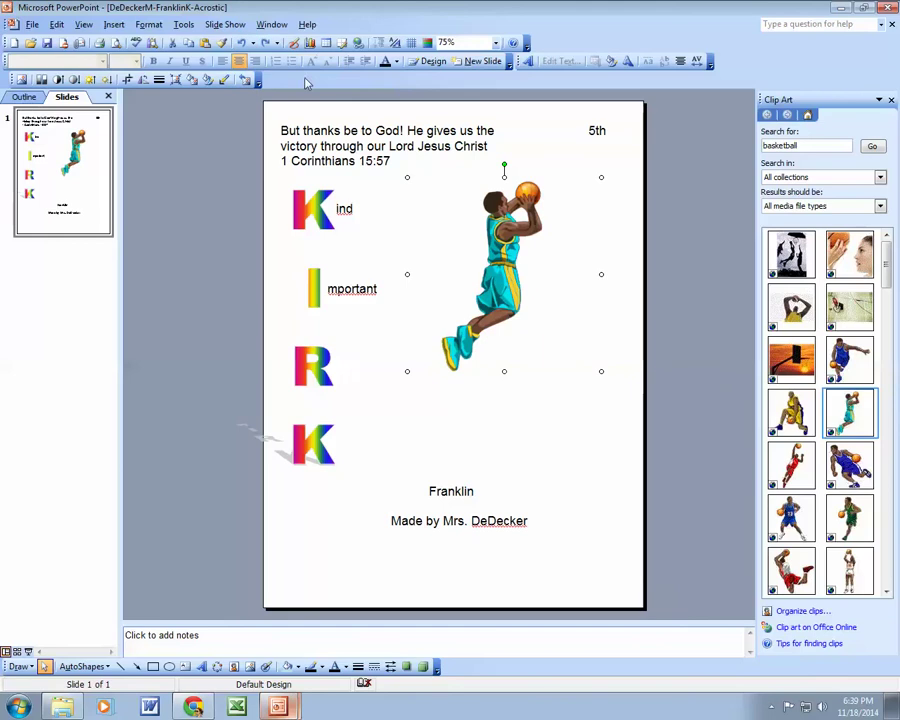
pyautogui.moveTo(498, 262); pyautogui.dragTo(502, 275)
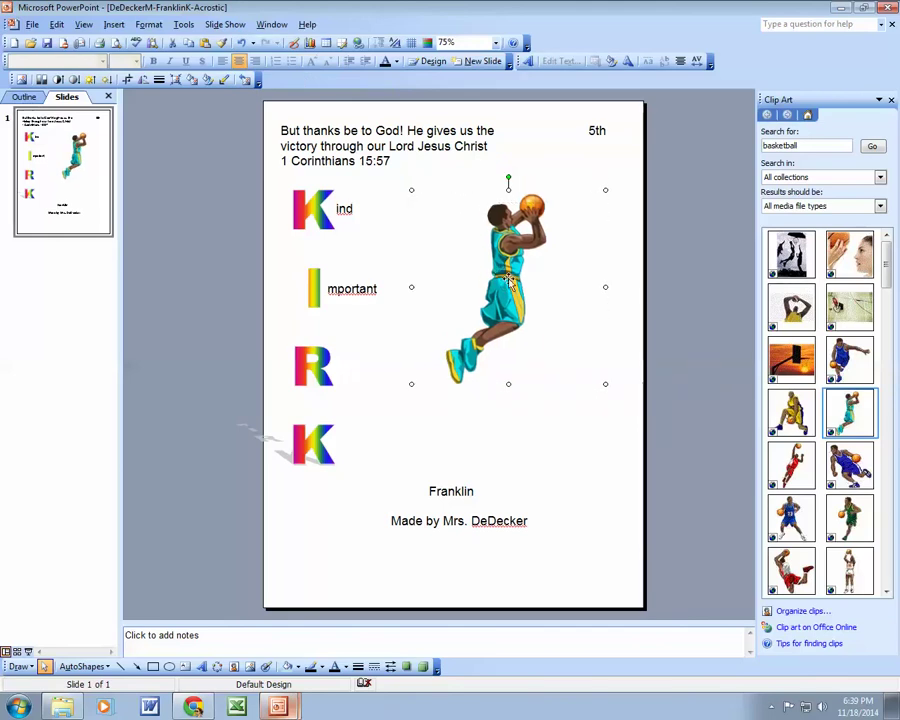
pyautogui.click(573, 428)
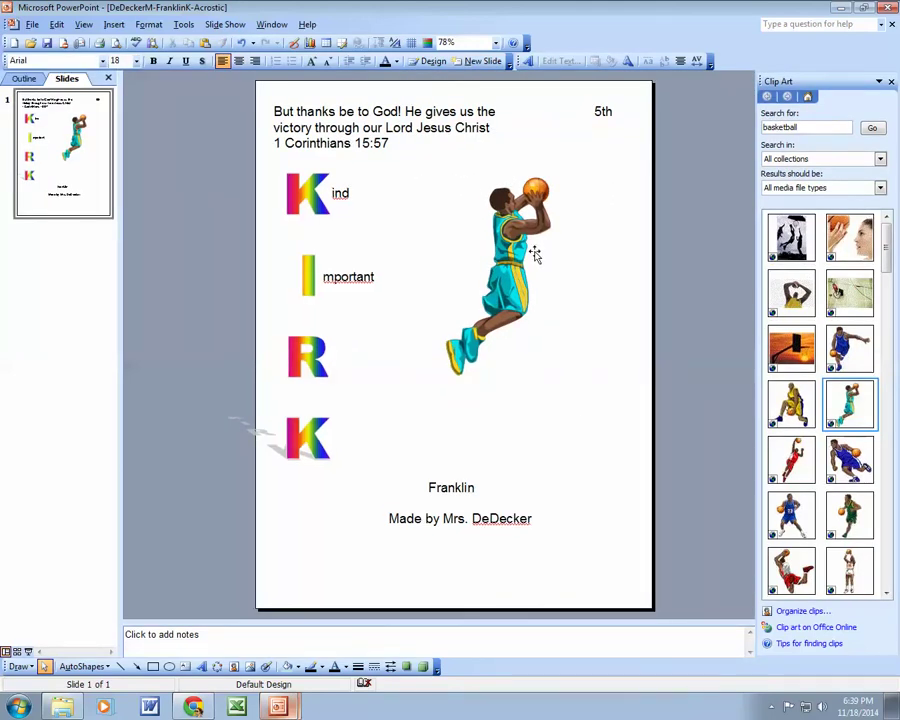
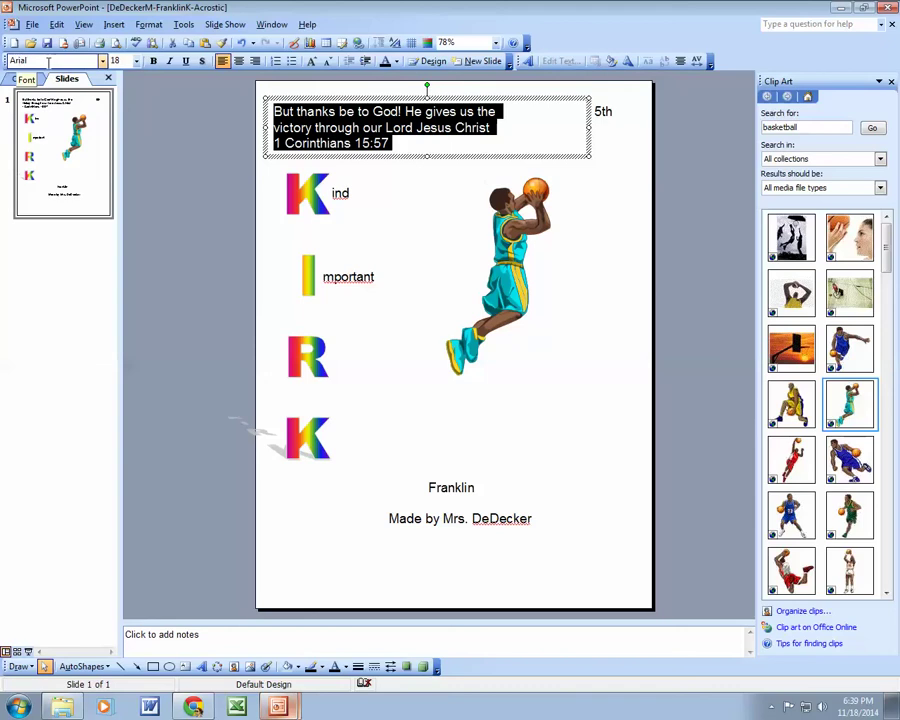
# - Change the font of the whole Bible verse text, including the 1 Corinthians 15:57 reference, to Papyrus
pyautogui.click(102, 61)
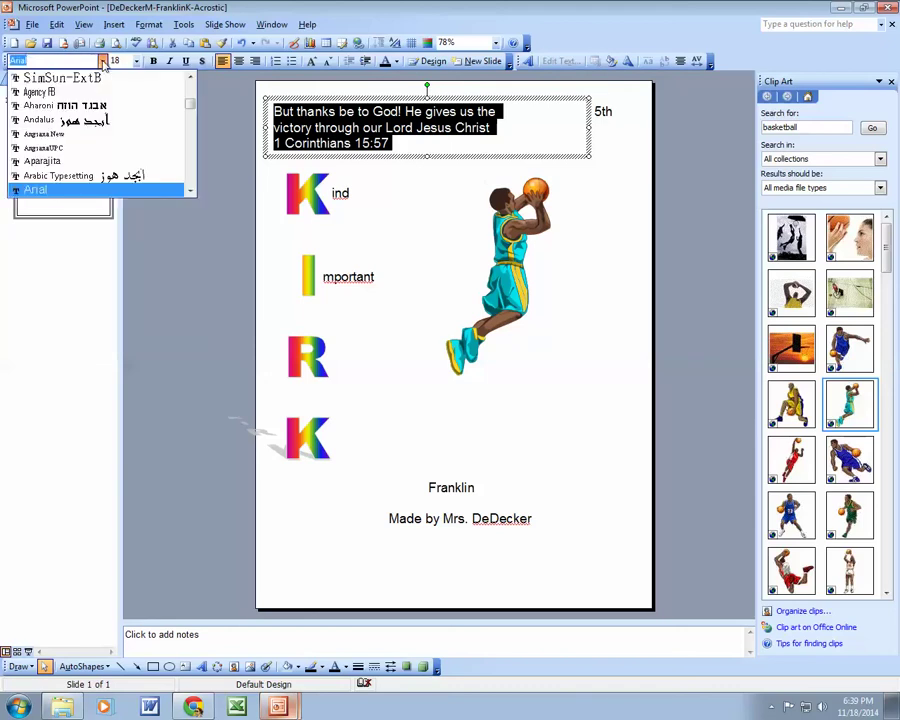
pyautogui.write('G')
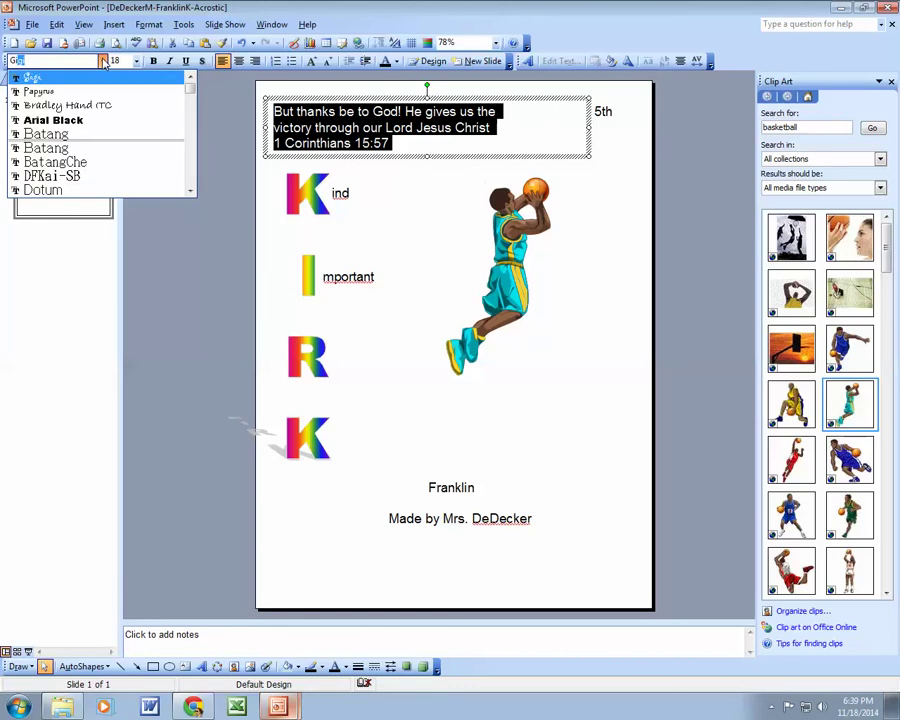
pyautogui.write('i')
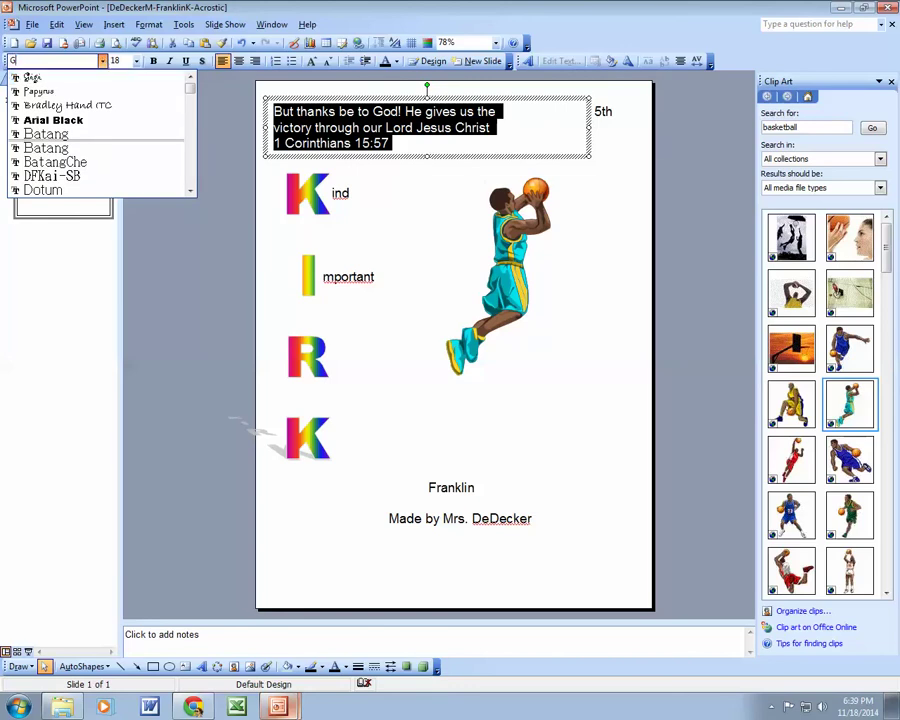
pyautogui.press('Down')
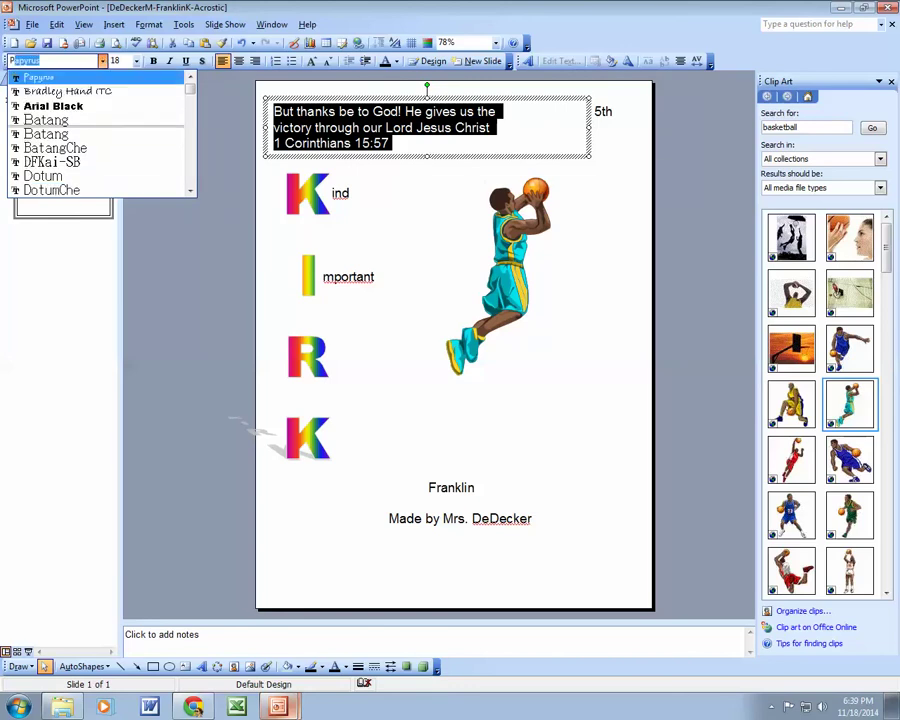
pyautogui.click(83, 80)
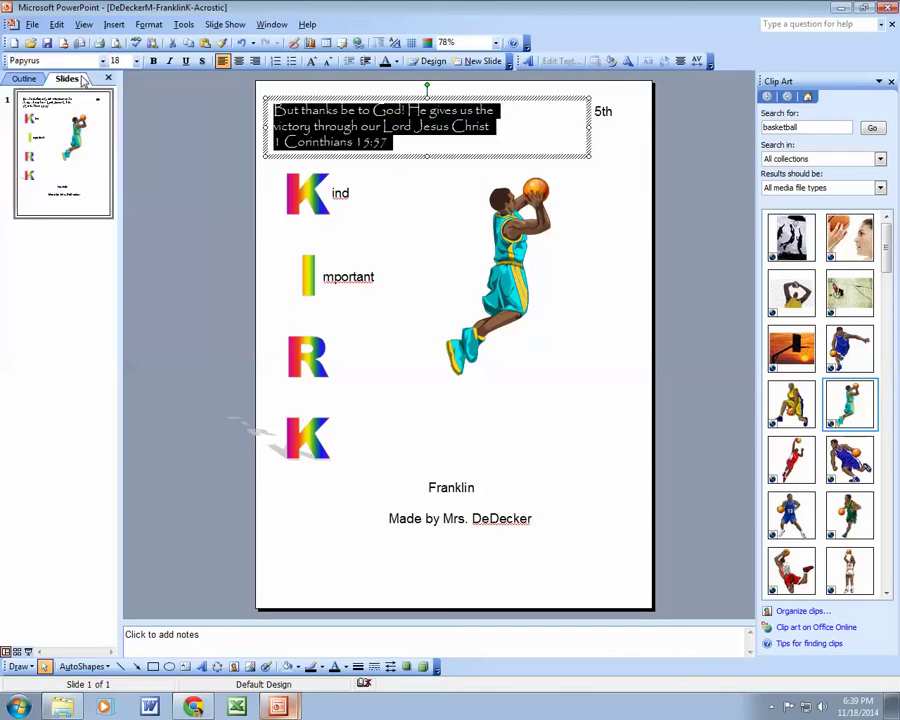
pyautogui.click(428, 155)
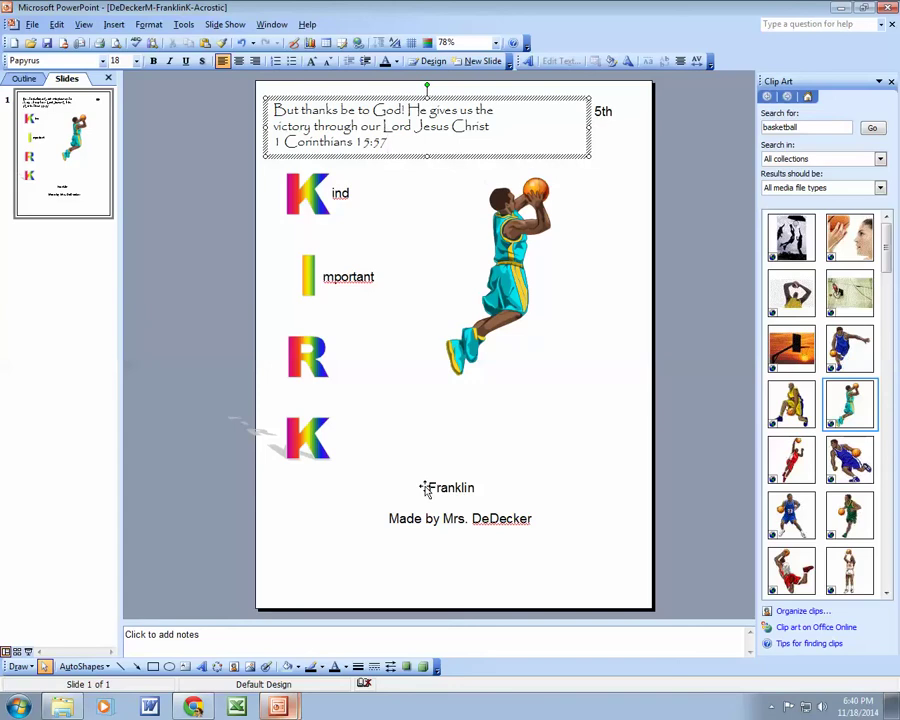
# - Recolor the subject's last name above the "Made by" line to bright blue from the standard colors
pyautogui.moveTo(424, 488); pyautogui.dragTo(480, 483)
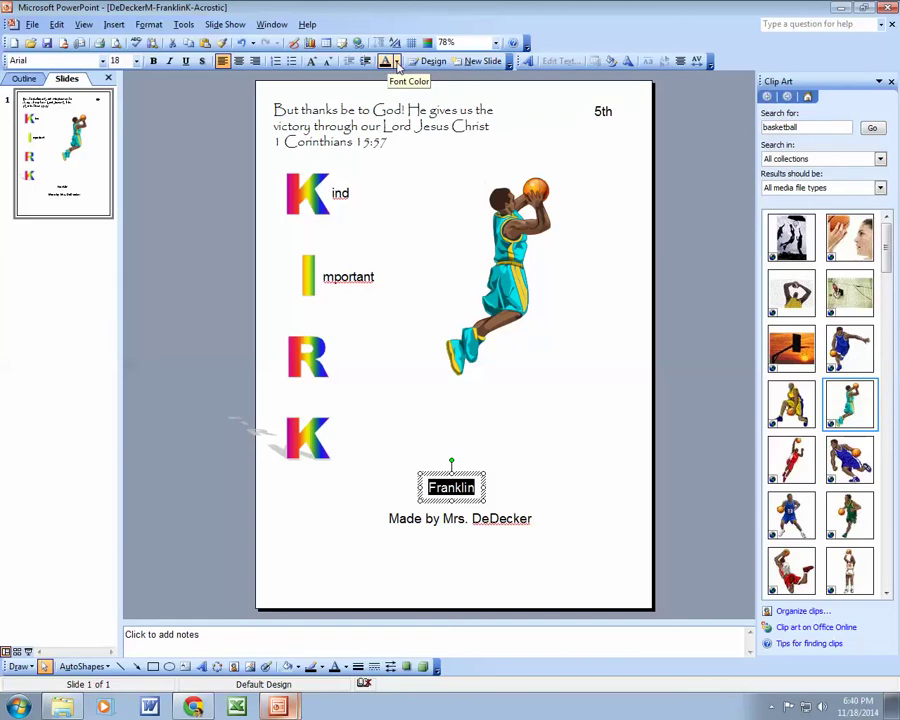
pyautogui.click(397, 62)
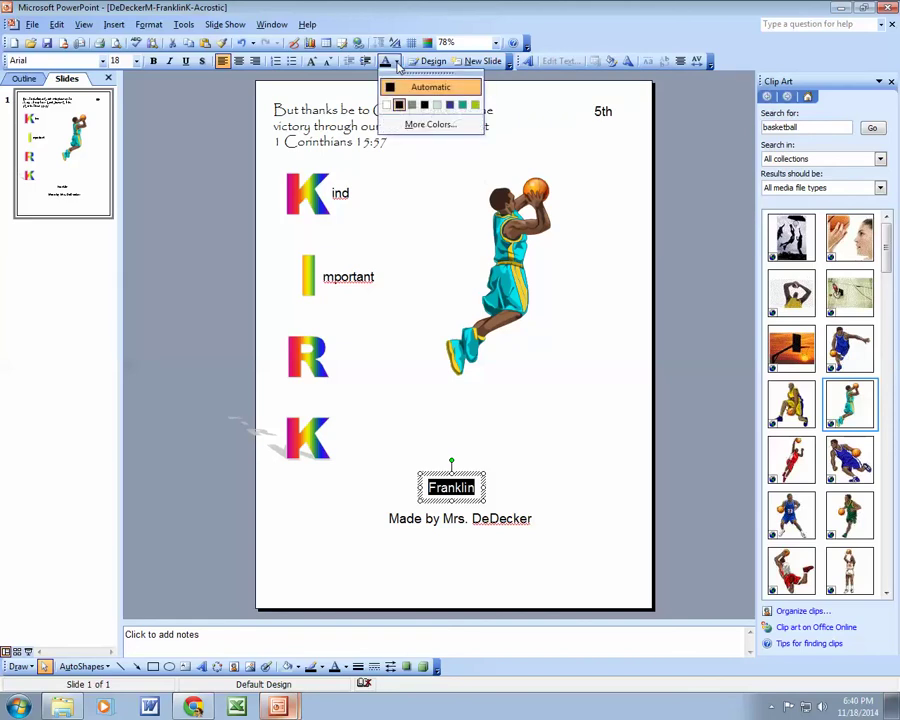
pyautogui.click(421, 128)
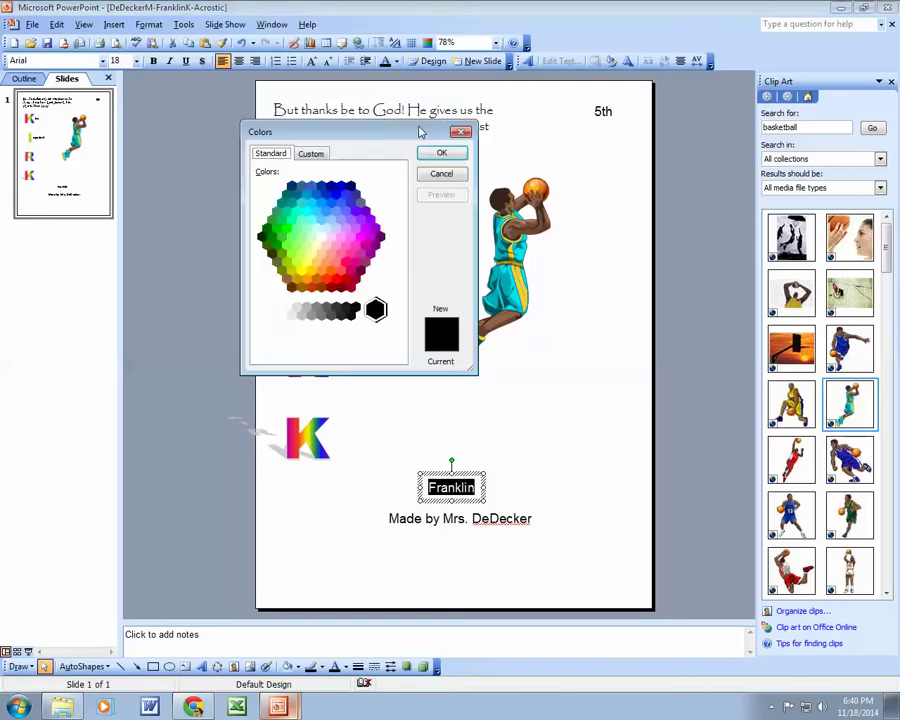
pyautogui.click(336, 193)
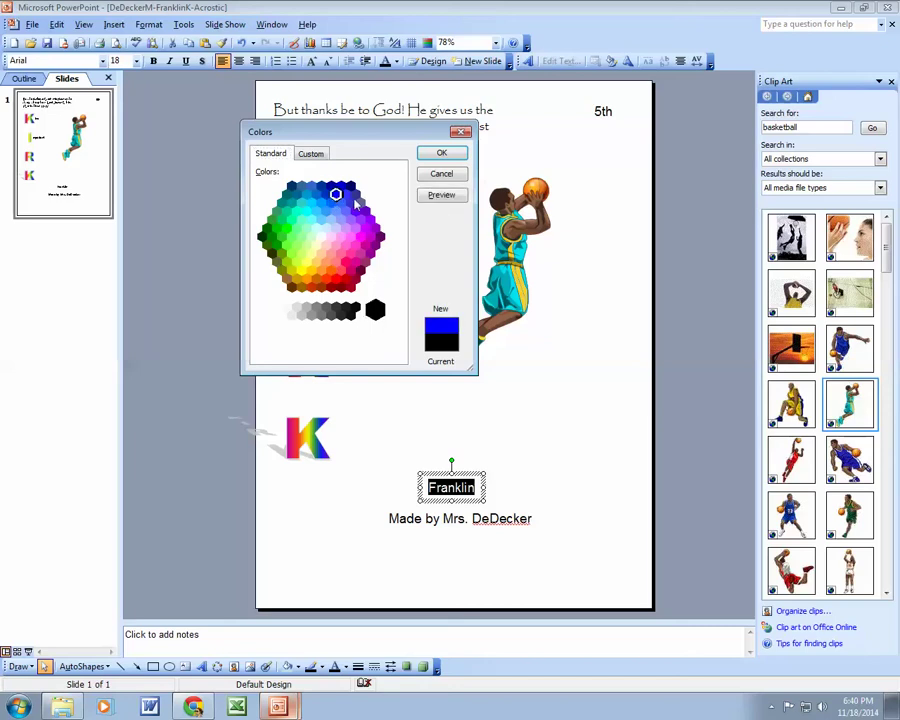
pyautogui.click(441, 153)
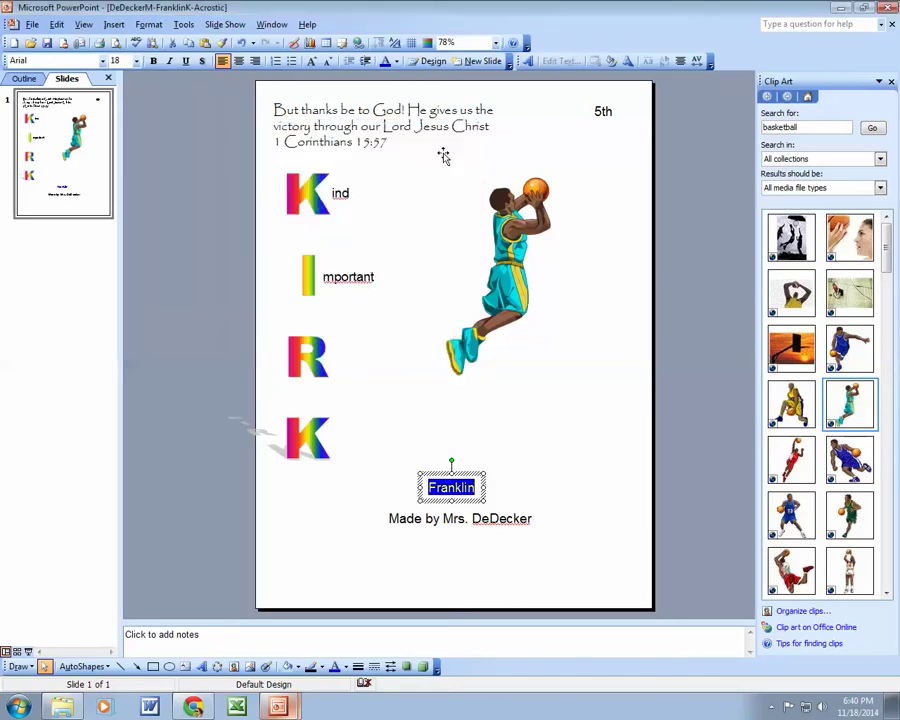
pyautogui.click(512, 472)
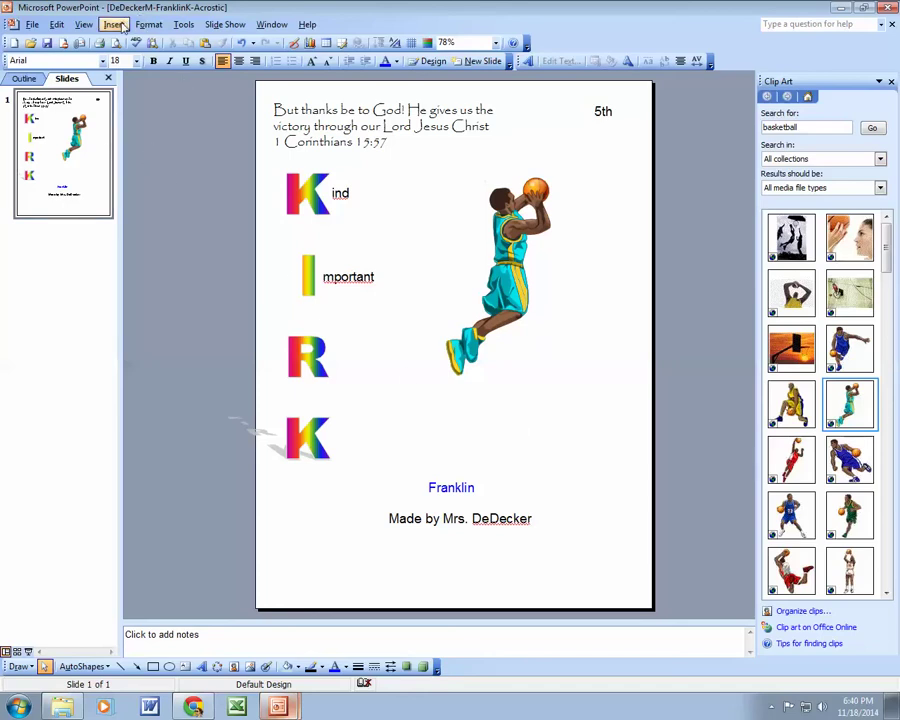
# - Save the acrostic presentation under its existing file name
pyautogui.click(32, 24)
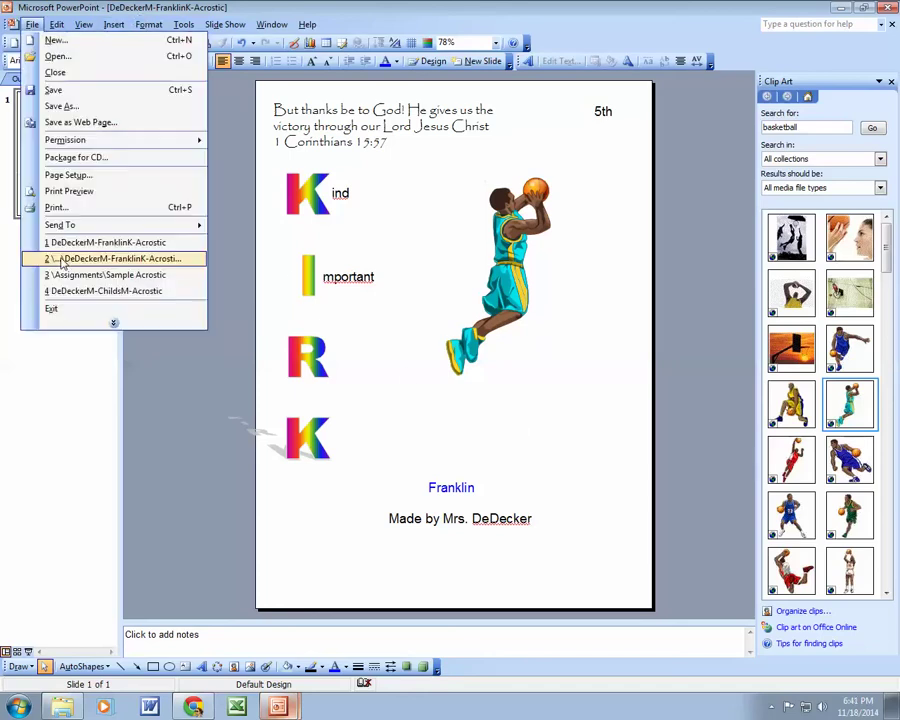
pyautogui.click(55, 90)
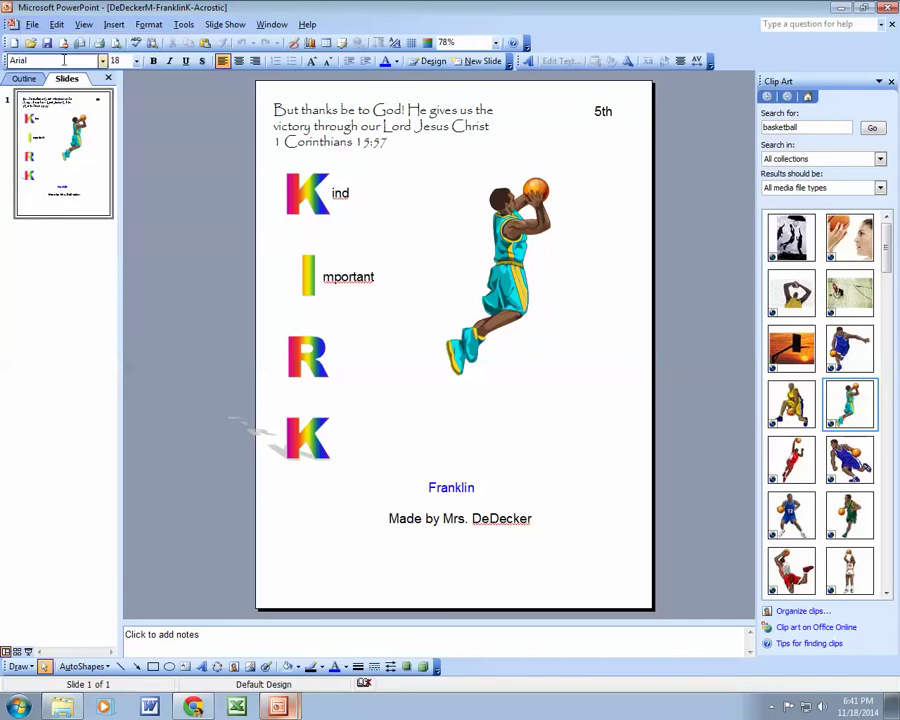